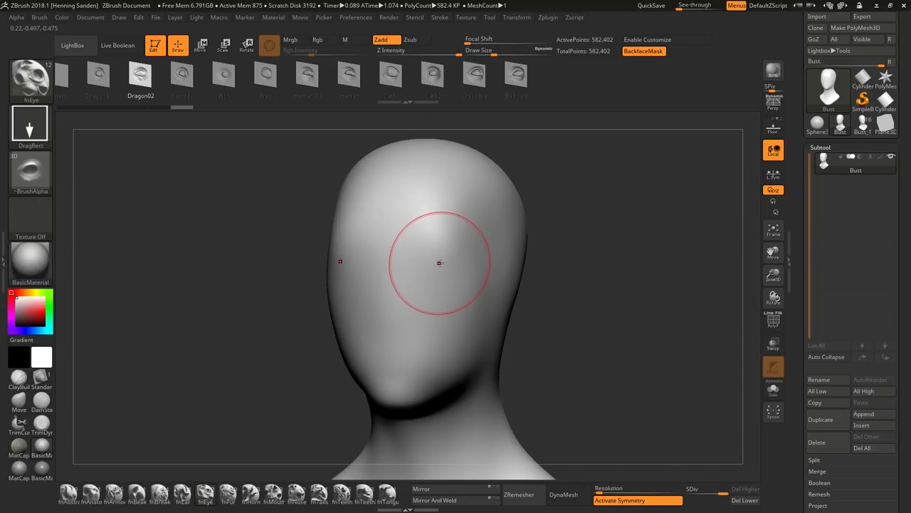
# Try stamping the Dragon02 eye and a cat eye onto the bust's face with the fnEye brush, undoing each.
pyautogui.moveTo(441, 261)
pyautogui.mouseDown()
pyautogui.moveTo(439, 197)
pyautogui.moveTo(437, 215)
pyautogui.mouseUp()
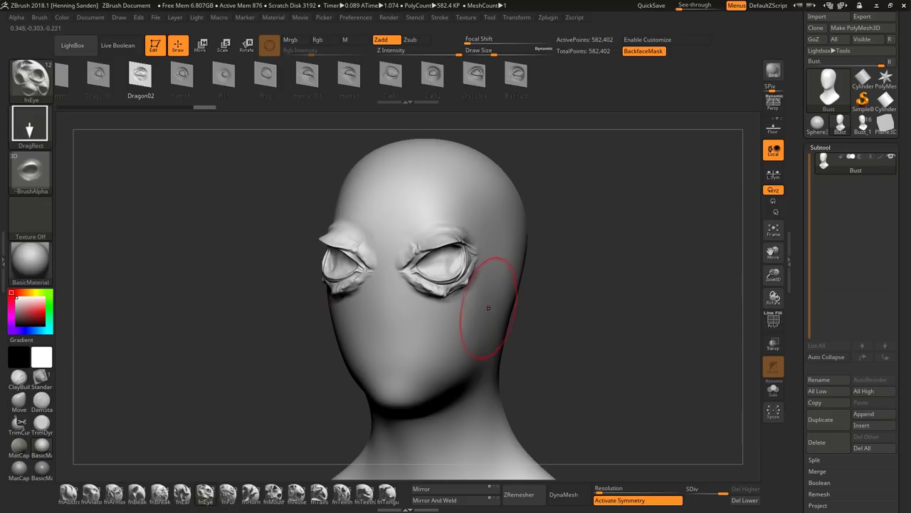
pyautogui.hotkey('ctrl', 'z')
pyautogui.click(392, 75)
pyautogui.moveTo(433, 257); pyautogui.dragTo(427, 173)
pyautogui.hotkey('ctrl', 'z')
# Try the Elephant and Fish eye stamps on the bust's face, undoing each one.
pyautogui.click(517, 75)
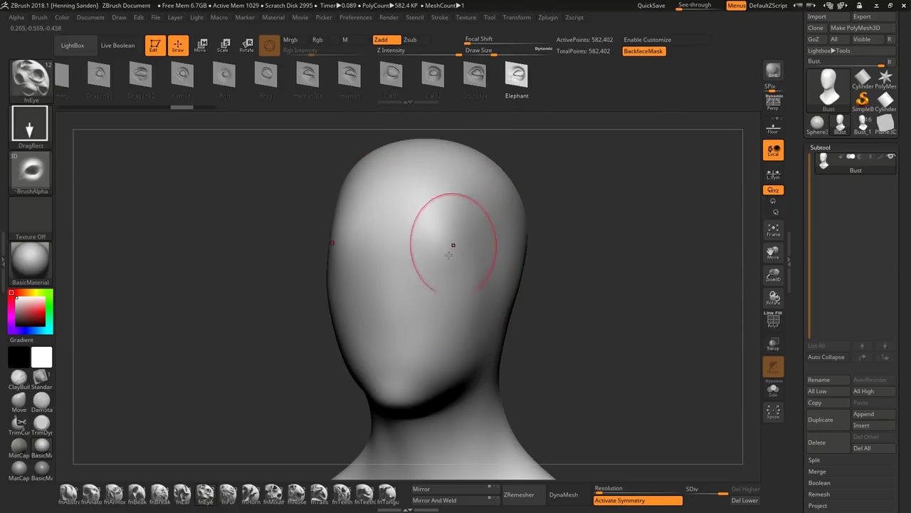
pyautogui.moveTo(435, 284); pyautogui.dragTo(426, 207)
pyautogui.hotkey('ctrl', 'z')
pyautogui.click(224, 75)
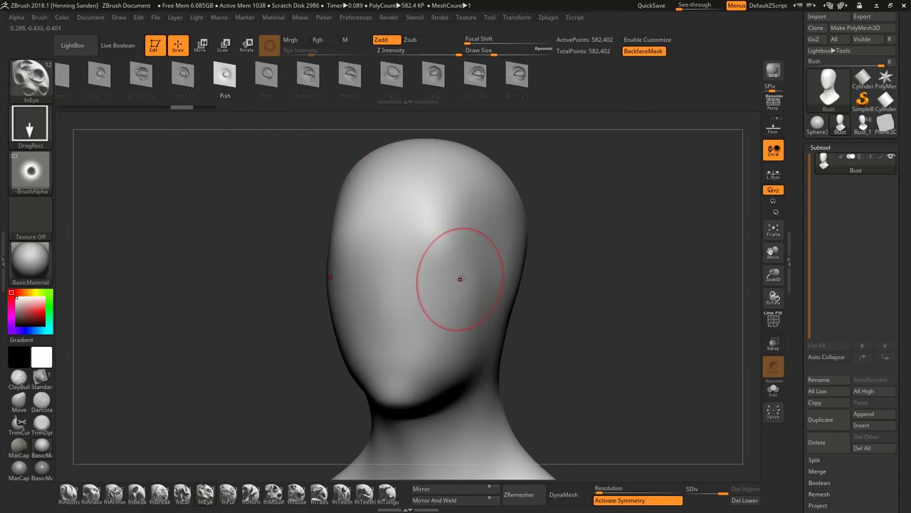
pyautogui.moveTo(459, 272); pyautogui.dragTo(463, 178)
pyautogui.hotkey('ctrl', 'z')
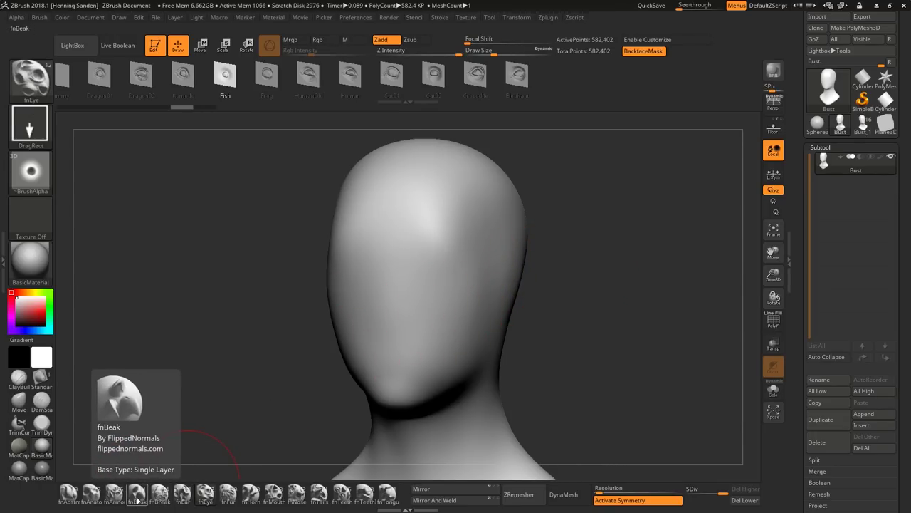
# Try the fnBeak brush's Eagle beak on the front of the bust's face, inspect its profile and undo it.
pyautogui.click(137, 498)
pyautogui.click(345, 74)
pyautogui.moveTo(444, 275); pyautogui.dragTo(454, 207)
pyautogui.moveTo(577, 293); pyautogui.dragTo(487, 290)
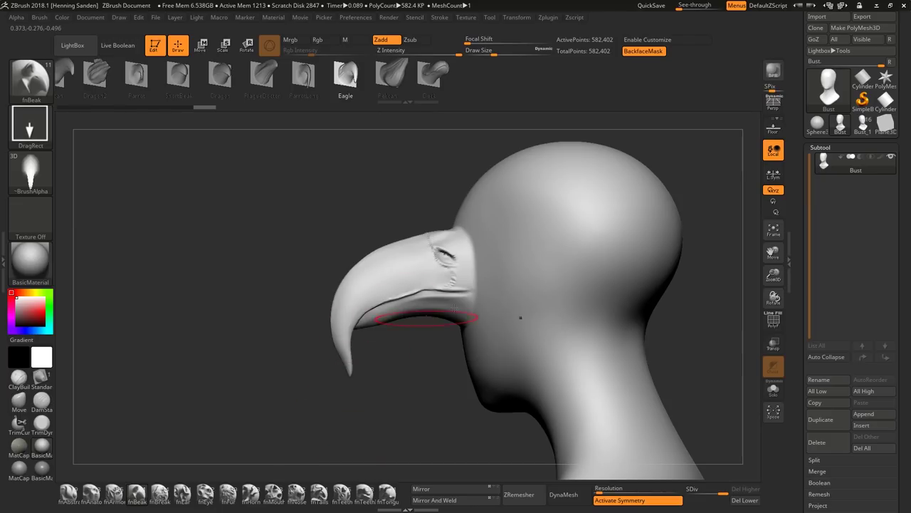
pyautogui.hotkey('ctrl', 'z')
# Try stamping the Eagle beak symmetrically on the sides of the bust's head and inspect it from the front.
pyautogui.moveTo(572, 261); pyautogui.dragTo(572, 188)
pyautogui.moveTo(455, 276); pyautogui.dragTo(543, 271)
pyautogui.keyDown('shift'); pyautogui.moveTo(584, 348); pyautogui.dragTo(590, 351, button='right'); pyautogui.keyUp('shift')
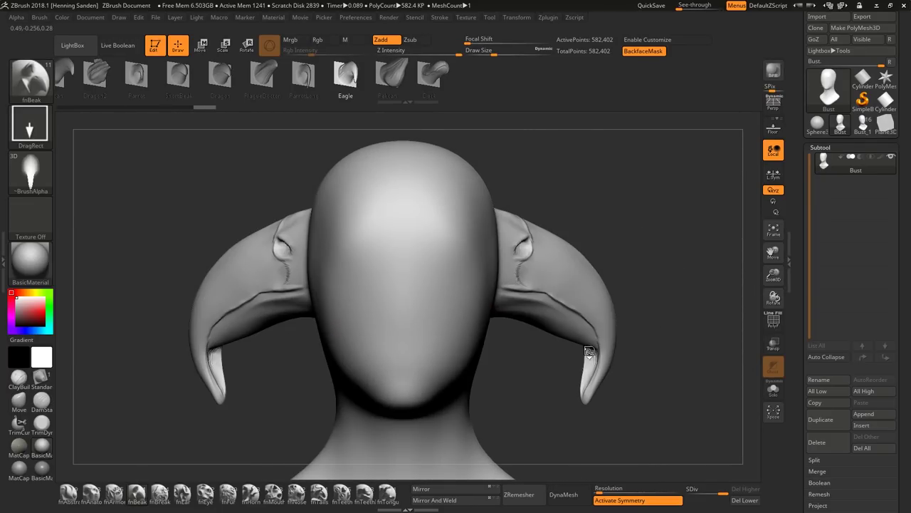
pyautogui.moveTo(577, 312); pyautogui.dragTo(553, 326, button='right')
# Try the Pelican and Parrot beak stamps on the bust and undo them.
pyautogui.click(390, 75)
pyautogui.moveTo(433, 291); pyautogui.dragTo(474, 285, button='right')
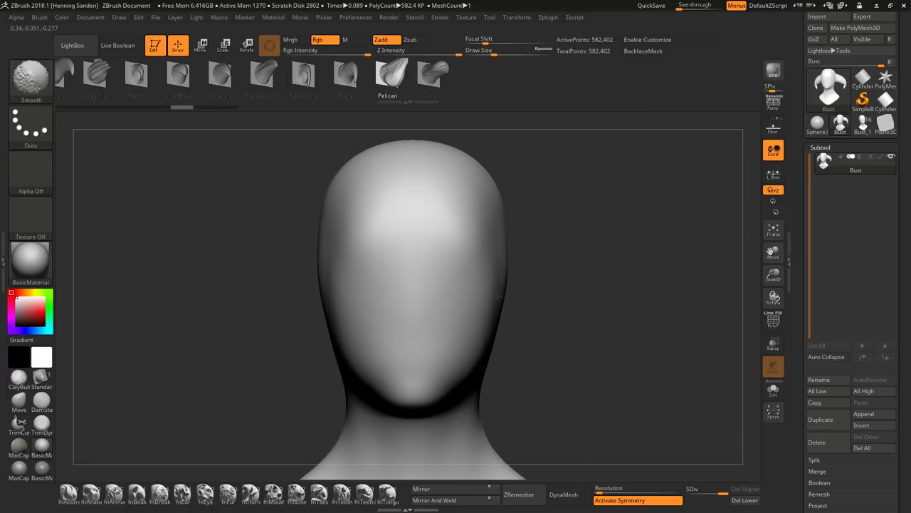
pyautogui.press('shift')
pyautogui.click(136, 75)
pyautogui.moveTo(463, 289); pyautogui.dragTo(504, 304)
pyautogui.hotkey('ctrl', 'z')
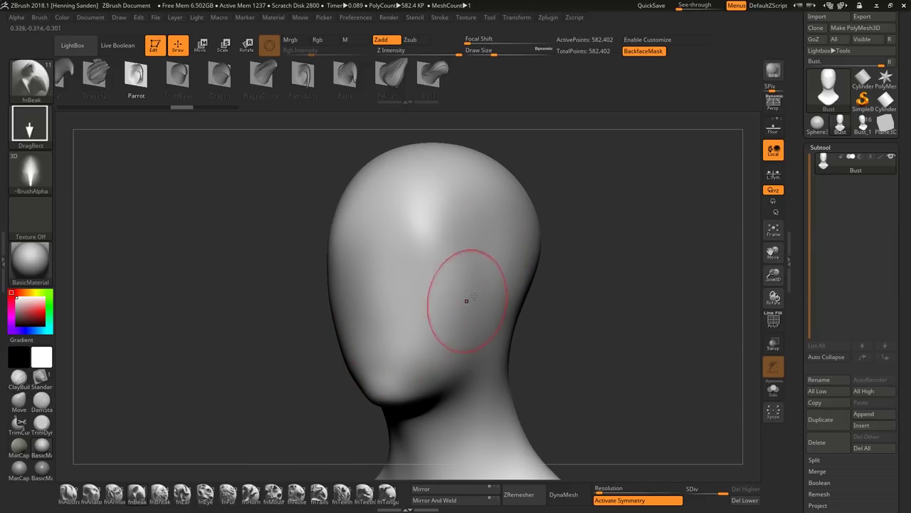
# Switch to the web browser and open the FlippedNormals Creature Kit – Personal product page.
pyautogui.hotkey('alt', 'Tab')
pyautogui.click(425, 27)
pyautogui.hotkey('ctrl', 'shift', 'Tab')
pyautogui.middleClick(568, 225)
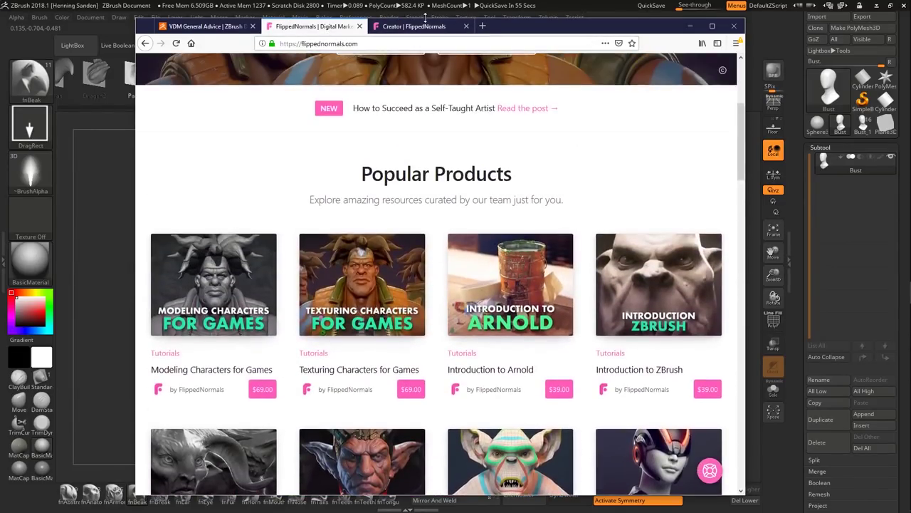
pyautogui.click(420, 27)
pyautogui.scroll(-5, 386, 318)
pyautogui.click(459, 328)
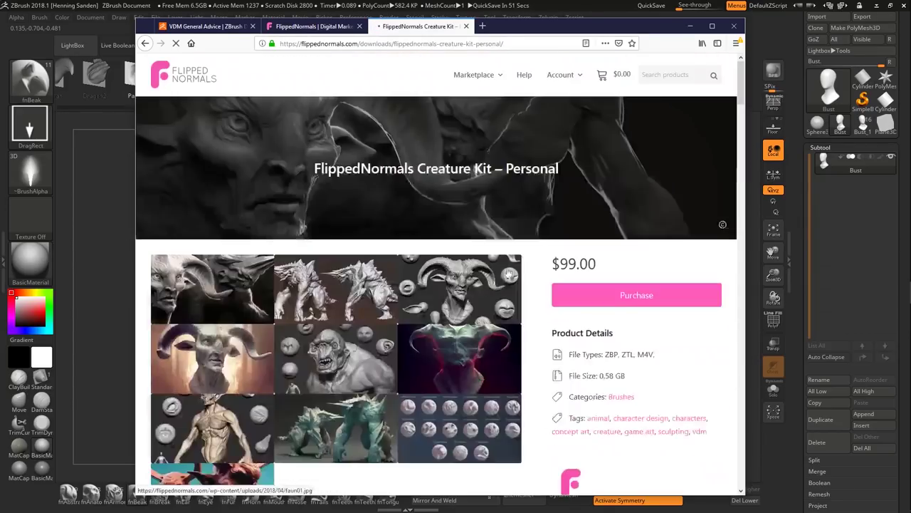
# Look through the Creature Kit's gallery images, ending on the horned creature surrounded by its individual brush samples.
pyautogui.scroll(-3, 741, 113)
pyautogui.moveTo(740, 114); pyautogui.dragTo(735, 147)
pyautogui.scroll(3, 736, 147)
pyautogui.click(460, 196)
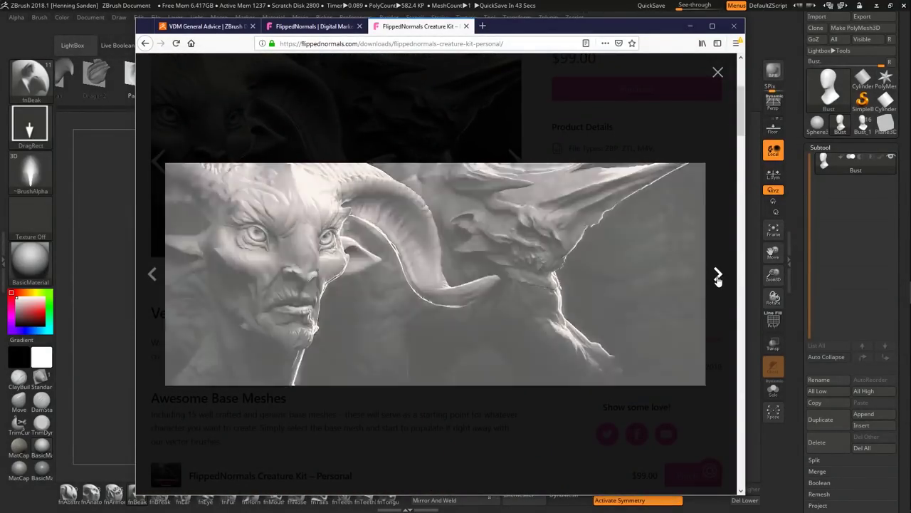
pyautogui.click(718, 275)
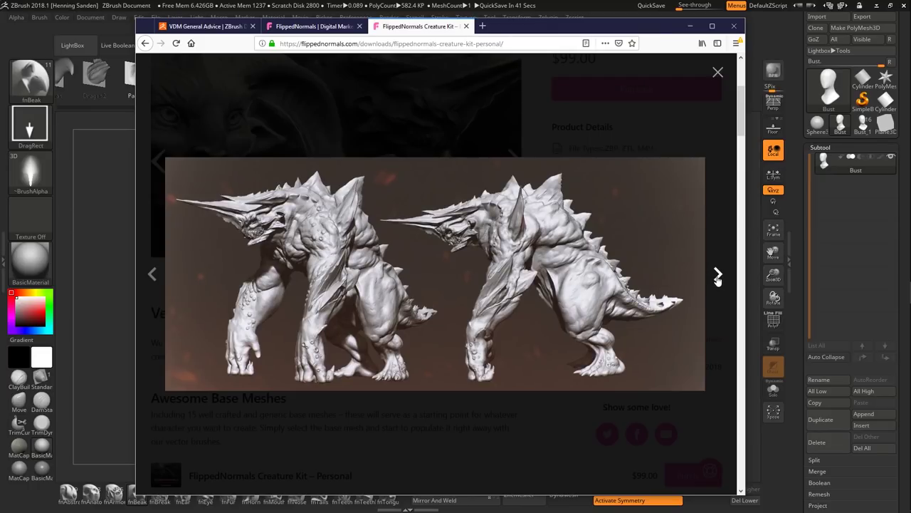
pyautogui.click(718, 277)
pyautogui.click(717, 277)
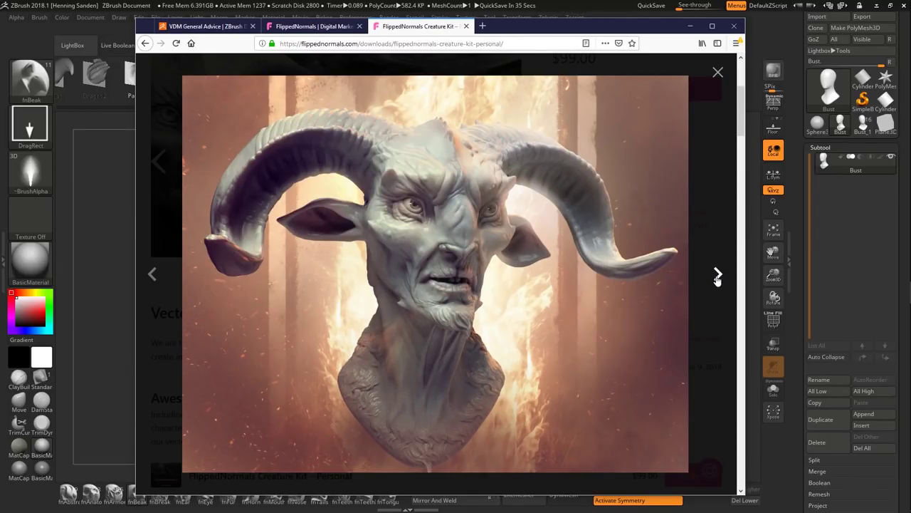
pyautogui.click(151, 275)
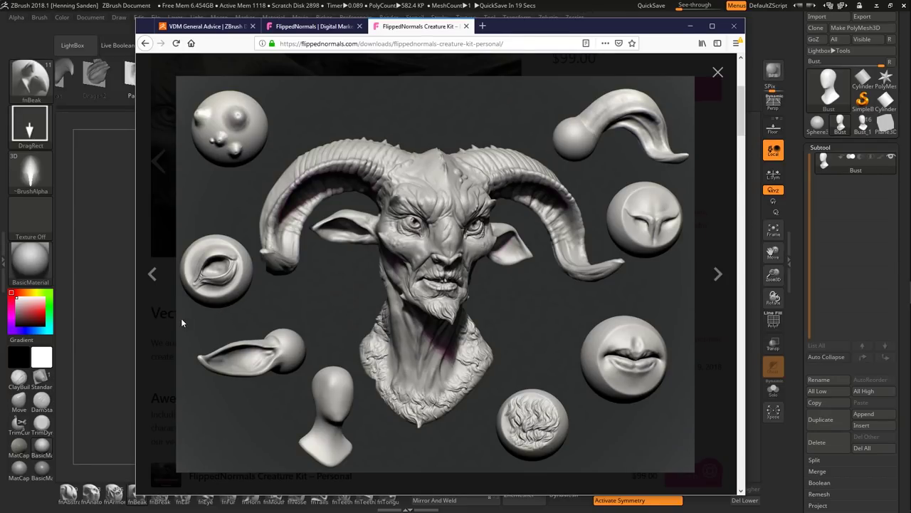
# Return to the FlippedNormals marketplace homepage and look over its banner and popular products.
pyautogui.click(329, 27)
pyautogui.scroll(2, 741, 107)
pyautogui.moveTo(741, 105); pyautogui.dragTo(741, 88)
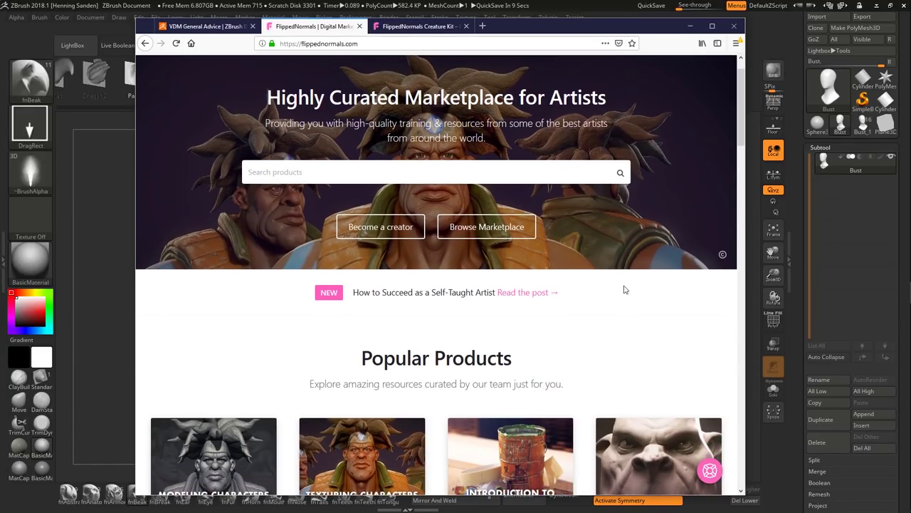
pyautogui.scroll(-1, 620, 286)
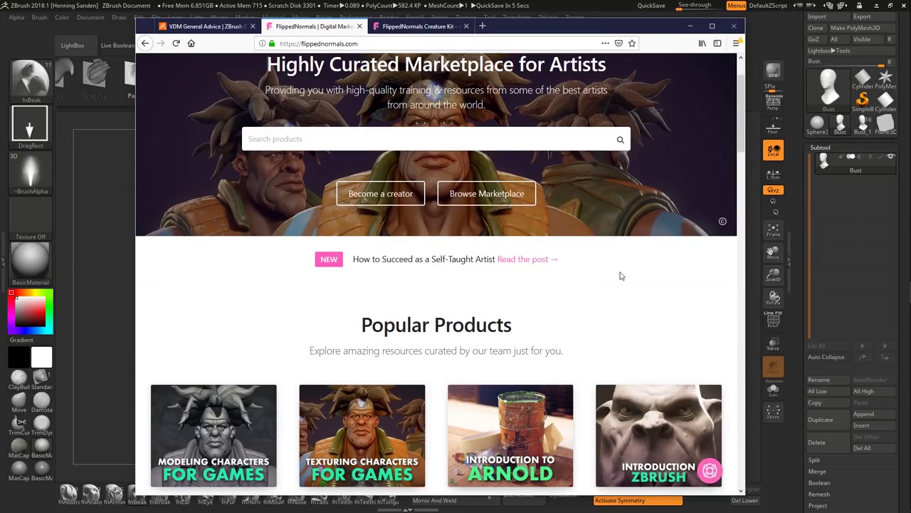
# Switch back to ZBrush and make the Plane3D primitive the active tool.
pyautogui.click(89, 292)
pyautogui.click(884, 124)
pyautogui.moveTo(628, 248)
pyautogui.mouseDown(button='right')
pyautogui.moveTo(545, 212)
pyautogui.moveTo(536, 244)
pyautogui.moveTo(563, 240)
pyautogui.mouseUp(button='right')
pyautogui.moveTo(563, 240); pyautogui.dragTo(530, 243, button='right')
pyautogui.click(829, 107)
pyautogui.click(547, 101)
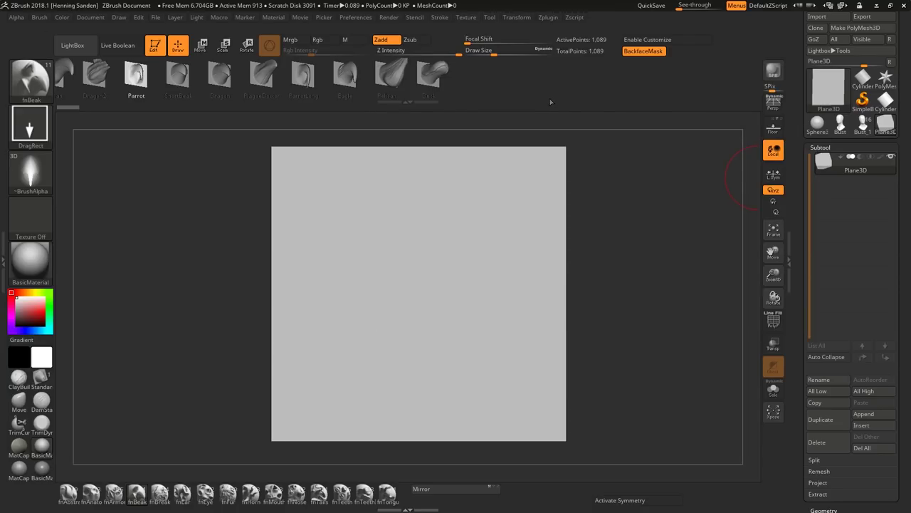
# Convert the plane to a PolyMesh3D and inspect its polygon grid.
pyautogui.click(850, 32)
pyautogui.hotkey('shift', 'f')
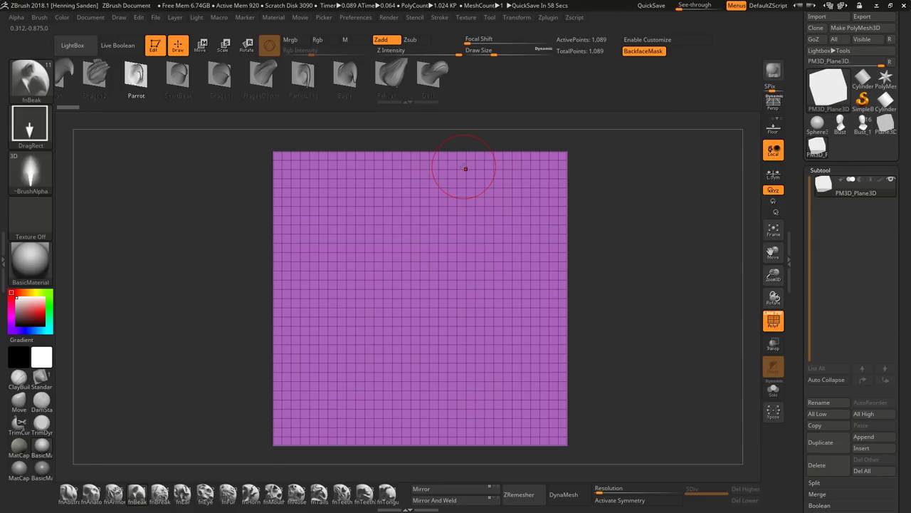
pyautogui.hotkey('shift', 'f')
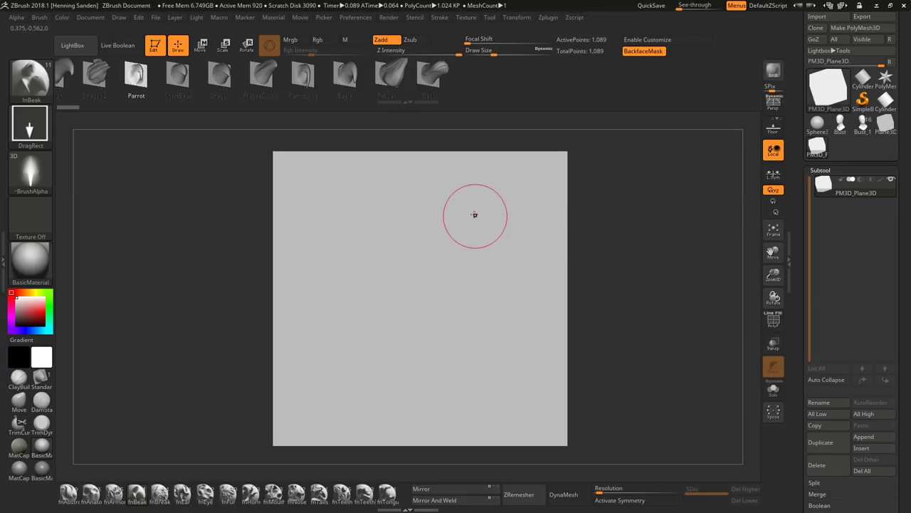
# Switch to the browser and read the Creation section of Pixologic's VDM General Advice documentation page.
pyautogui.hotkey('alt', 'Tab')
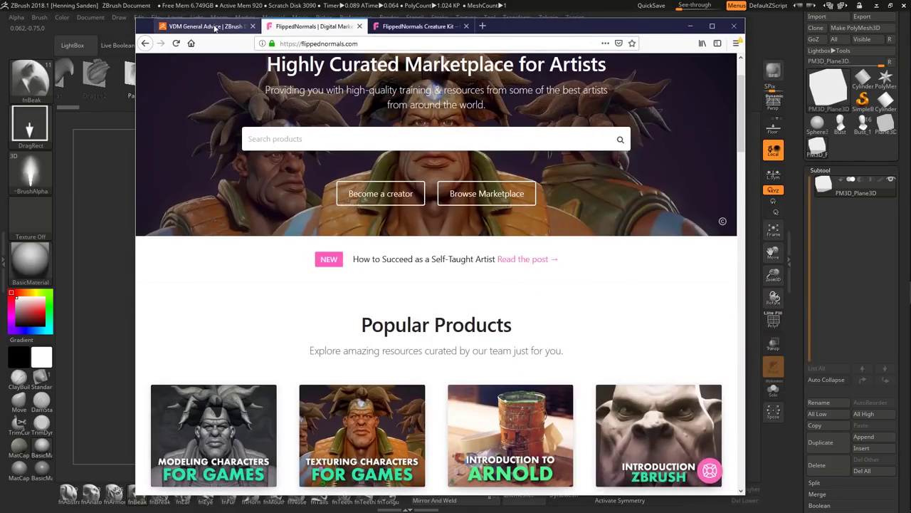
pyautogui.click(206, 26)
pyautogui.scroll(3, 507, 249)
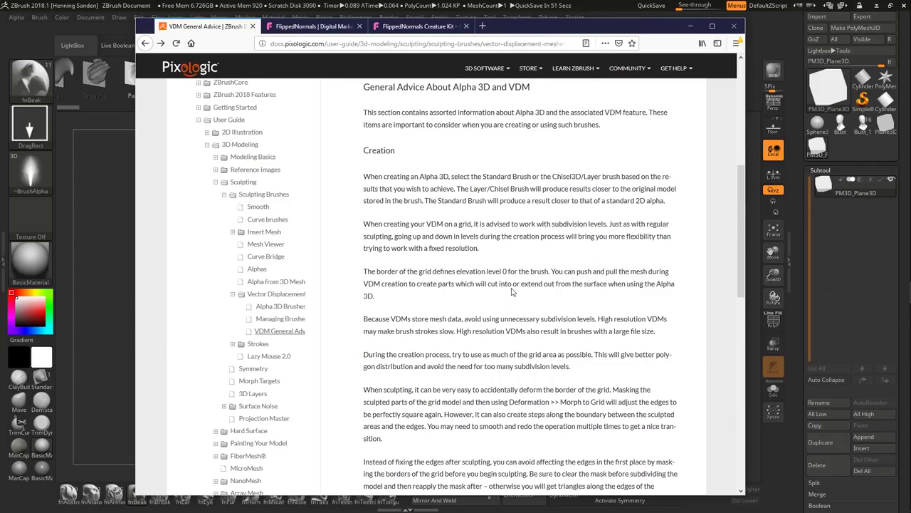
pyautogui.scroll(-1, 526, 224)
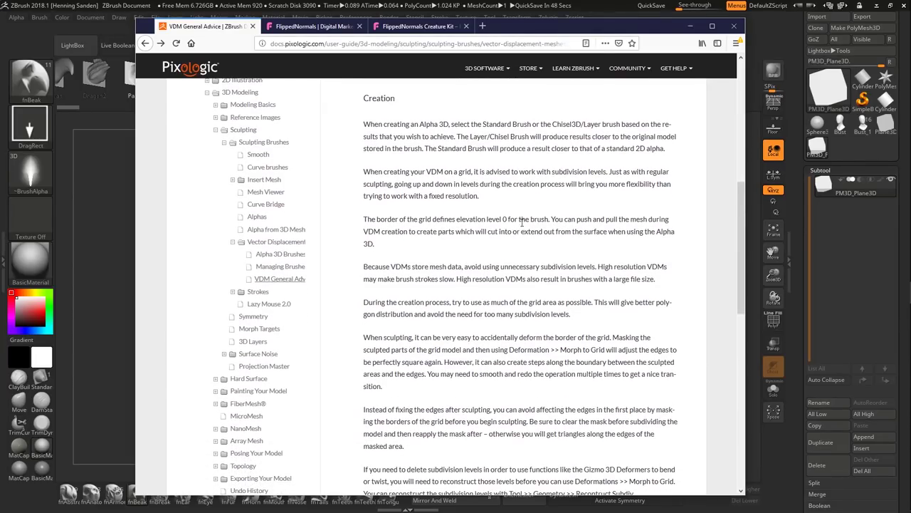
pyautogui.scroll(-1, 526, 220)
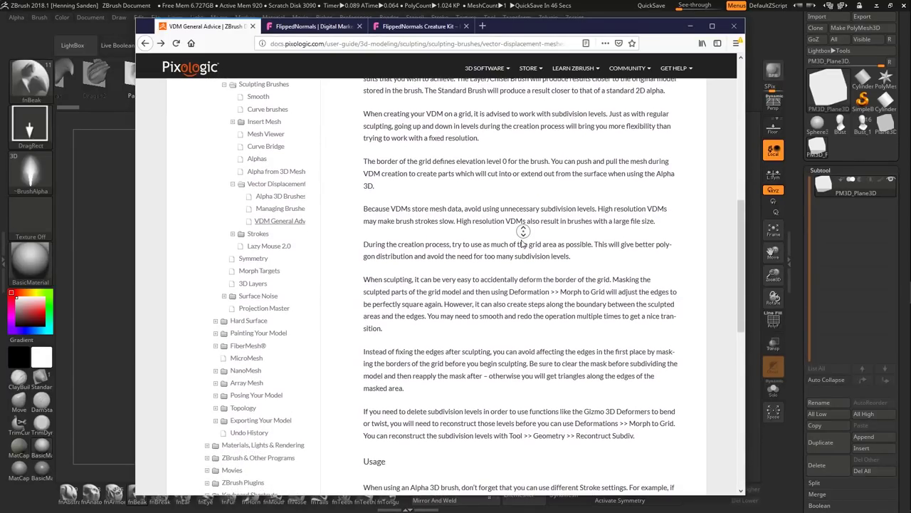
pyautogui.scroll(-1, 521, 238)
pyautogui.scroll(-1, 519, 237)
# Switch back to ZBrush and examine the plane's Deformation options, including Relax Plane Grid and Morph to Grid.
pyautogui.click(109, 256)
pyautogui.scroll(-8, 854, 359)
pyautogui.click(822, 368)
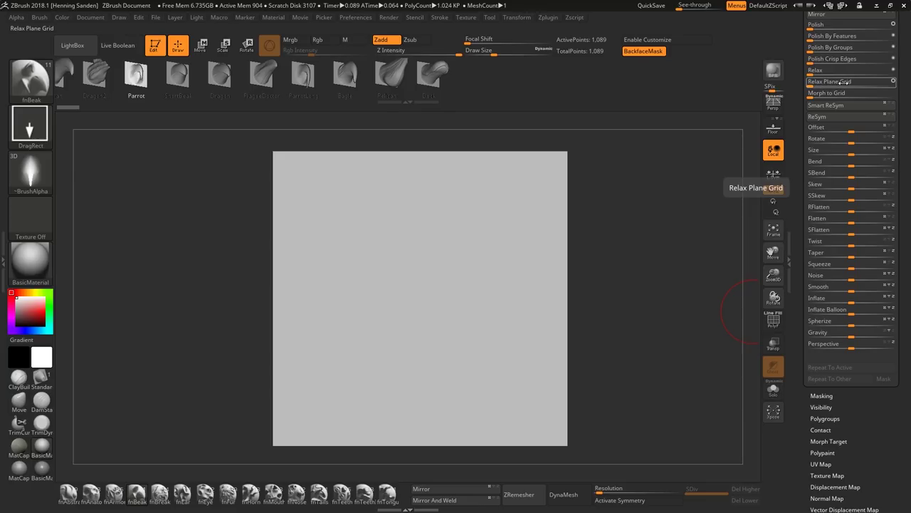
pyautogui.moveTo(803, 84); pyautogui.dragTo(800, 200)
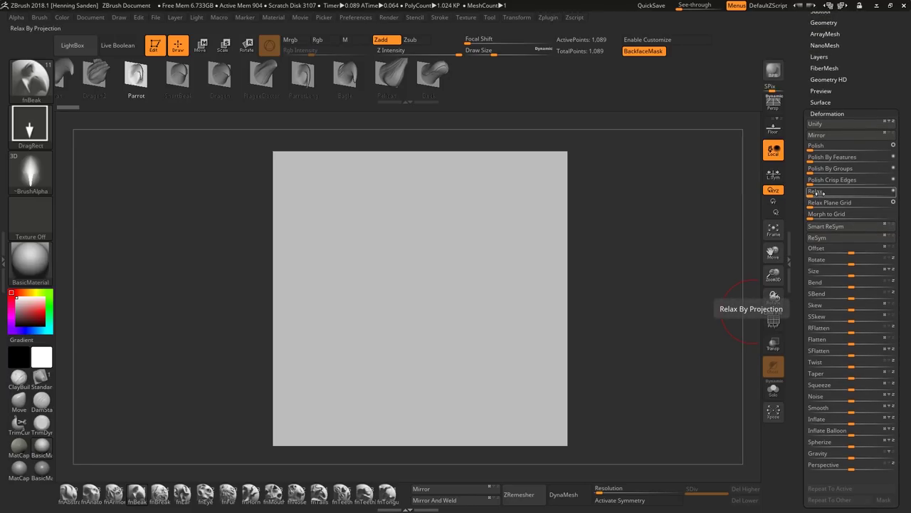
# Try stamping the Duck beak onto the low-resolution plane and clear the stamp.
pyautogui.click(427, 73)
pyautogui.moveTo(463, 267)
pyautogui.mouseDown()
pyautogui.moveTo(480, 200)
pyautogui.moveTo(549, 244)
pyautogui.mouseUp()
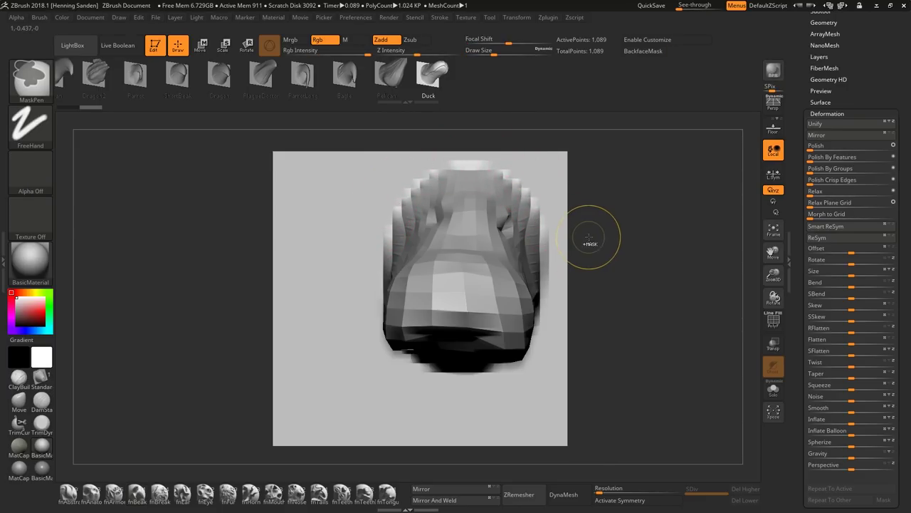
pyautogui.hotkey('ctrl', 'n')
pyautogui.scroll(5, 847, 149)
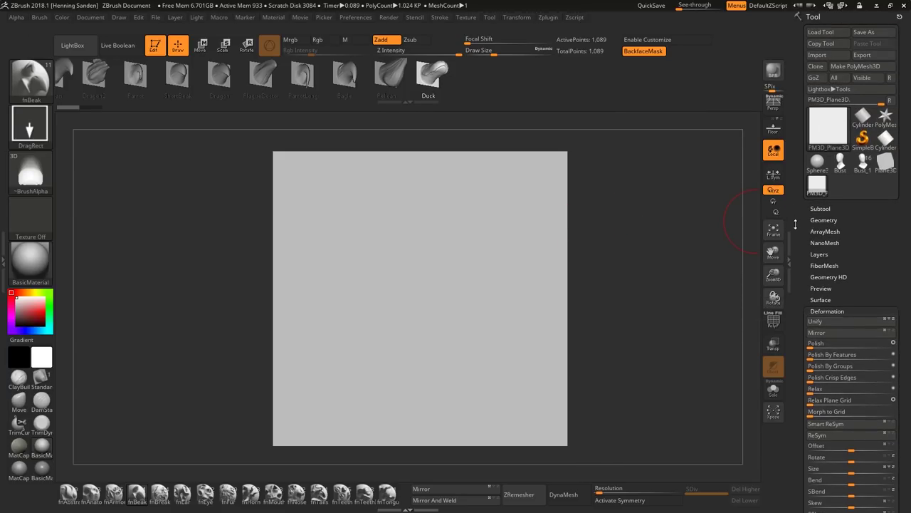
# Subdivide the polymesh plane four times and check its polygon grid before and after.
pyautogui.click(883, 156)
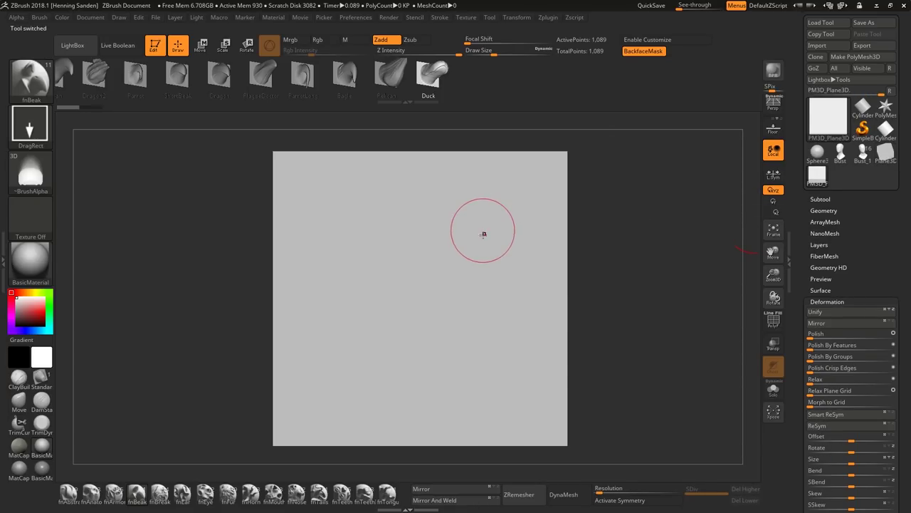
pyautogui.hotkey('shift', 'f')
pyautogui.hotkey('shift', 'f')
pyautogui.keyDown('alt'); pyautogui.moveTo(518, 270); pyautogui.dragTo(520, 262, button='right'); pyautogui.keyUp('alt')
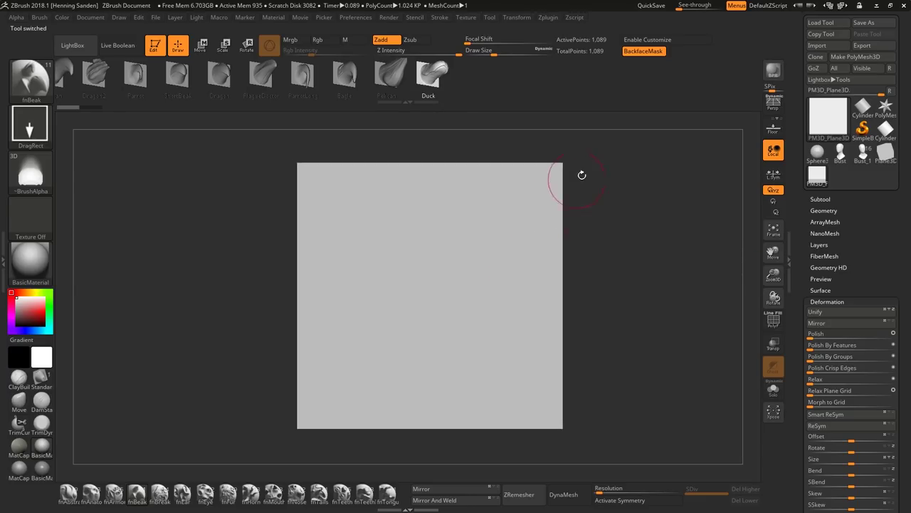
pyautogui.hotkey('ctrl', 'd')
pyautogui.hotkey('ctrl', 'd')
pyautogui.hotkey('ctrl', 'd')
pyautogui.hotkey('ctrl', 'd')
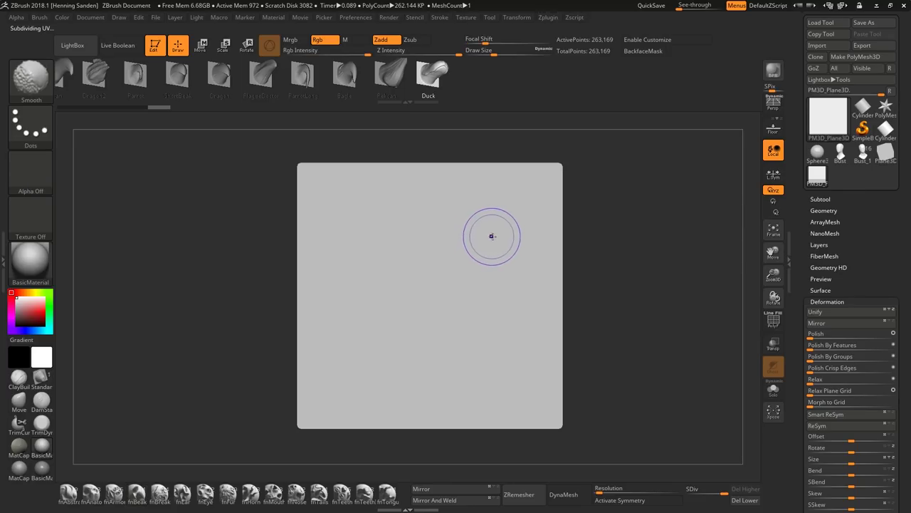
pyautogui.hotkey('shift', 'f')
pyautogui.hotkey('shift', 'f')
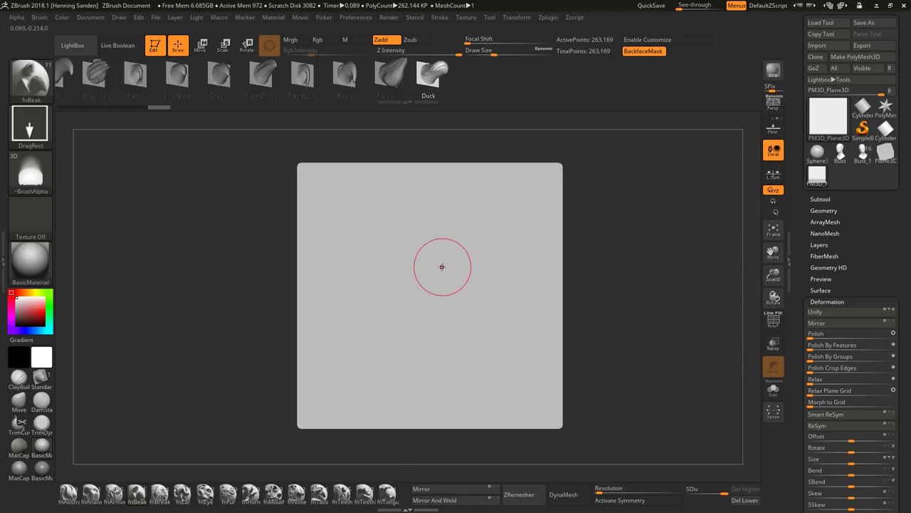
pyautogui.press('shift')
# Store a morph target for the subdivided plane.
pyautogui.scroll(-10, 800, 269)
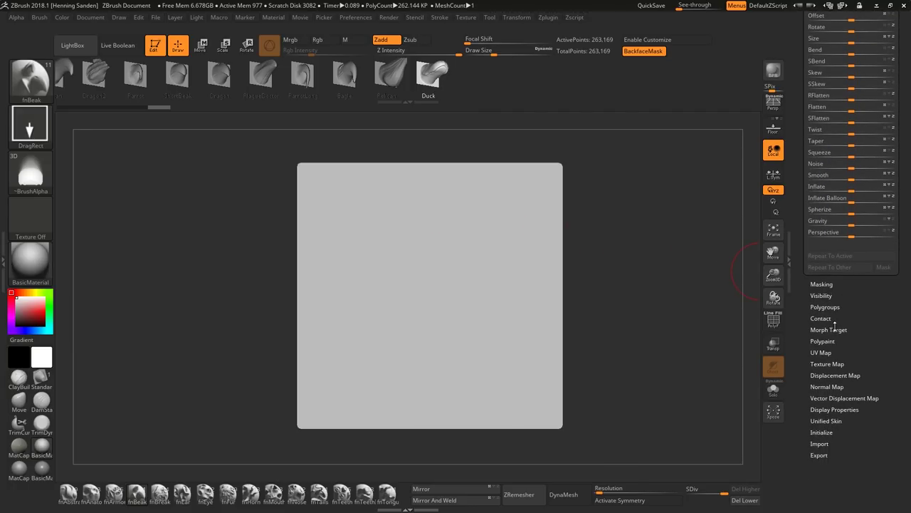
pyautogui.click(828, 329)
# With the ClayBuildup brush, try a stroke near the plane's right edge, undo it, and sculpt one along the upper edge.
pyautogui.press('b')
pyautogui.press('c')
pyautogui.press('b')
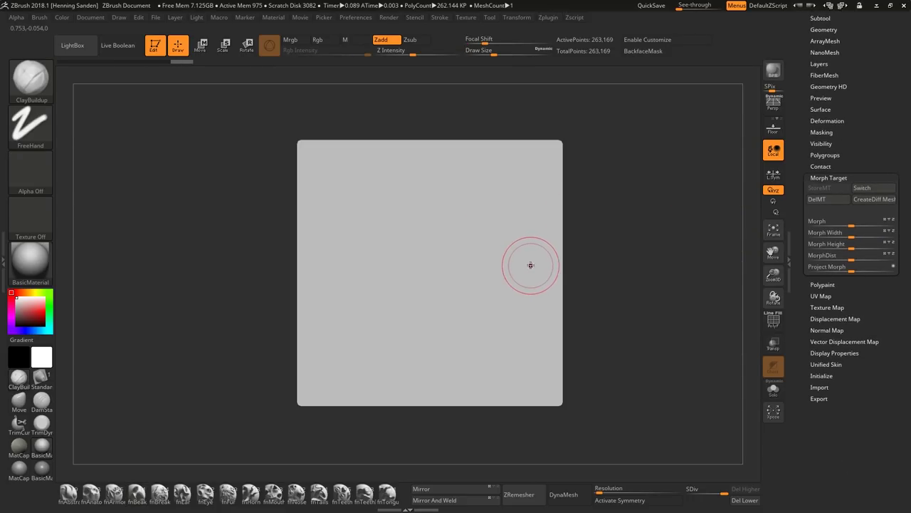
pyautogui.moveTo(559, 243)
pyautogui.mouseDown()
pyautogui.moveTo(542, 213)
pyautogui.moveTo(540, 151)
pyautogui.mouseUp()
pyautogui.moveTo(537, 294); pyautogui.dragTo(543, 285, button='right')
pyautogui.hotkey('ctrl', 'z')
pyautogui.moveTo(491, 146); pyautogui.dragTo(390, 146)
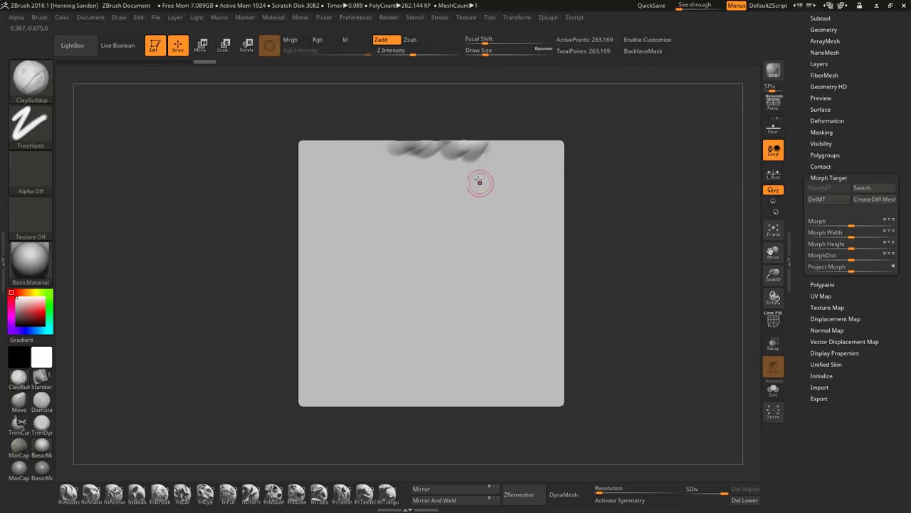
# Wipe the clay stroke off the plane's upper edge with the Morph brush, and undo both the wipe and the stroke.
pyautogui.press('b')
pyautogui.press('m')
pyautogui.press('r')
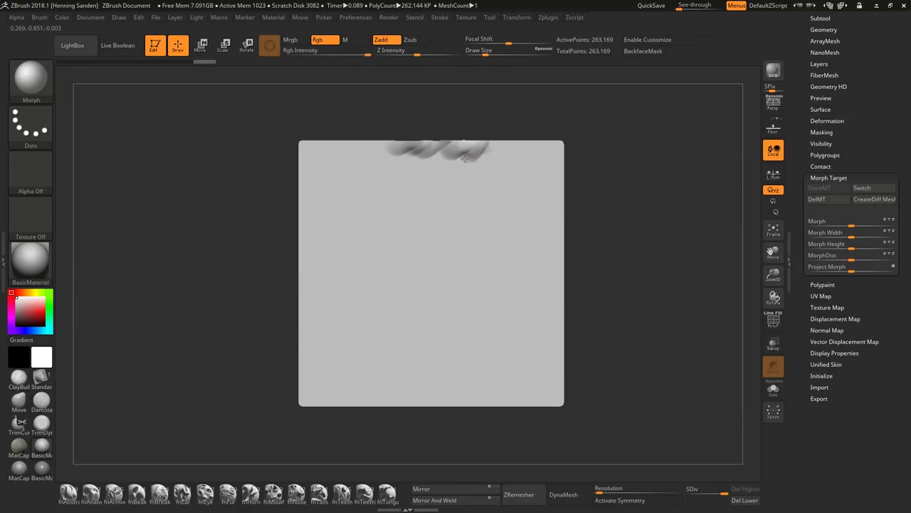
pyautogui.moveTo(485, 145); pyautogui.dragTo(392, 146)
pyautogui.hotkey('ctrl', 'z')
pyautogui.hotkey('ctrl', 'z')
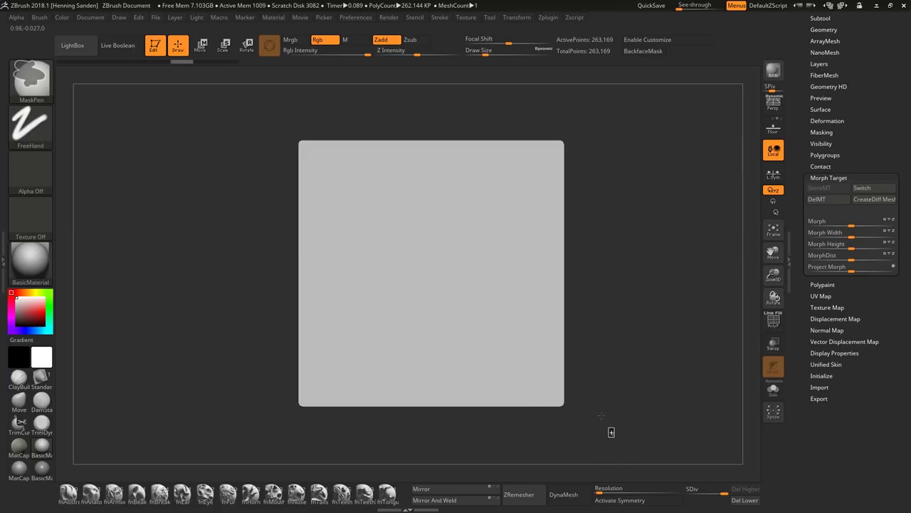
# Mask the strips along the plane's four edges, turn them into a separate polygroup and check it in the polyframe display.
pyautogui.keyDown('ctrl'); pyautogui.moveTo(615, 438); pyautogui.dragTo(543, 112); pyautogui.keyUp('ctrl')
pyautogui.keyDown('ctrl'); pyautogui.moveTo(598, 135); pyautogui.dragTo(297, 160); pyautogui.keyUp('ctrl')
pyautogui.moveTo(254, 106)
pyautogui.keyDown('ctrl'); pyautogui.mouseDown()
pyautogui.moveTo(335, 377)
pyautogui.moveTo(328, 450)
pyautogui.mouseUp(); pyautogui.keyUp('ctrl')
pyautogui.keyDown('ctrl'); pyautogui.moveTo(291, 390); pyautogui.dragTo(596, 435); pyautogui.keyUp('ctrl')
pyautogui.hotkey('shift', 'f')
pyautogui.hotkey('ctrl', 'w')
pyautogui.hotkey('shift', 'f')
# In Move mode, mask everything outside the border polygroup, try masking from the inner polygroup, and clear the mask.
pyautogui.press('w')
pyautogui.keyDown('ctrl'); pyautogui.click(554, 296); pyautogui.keyUp('ctrl')
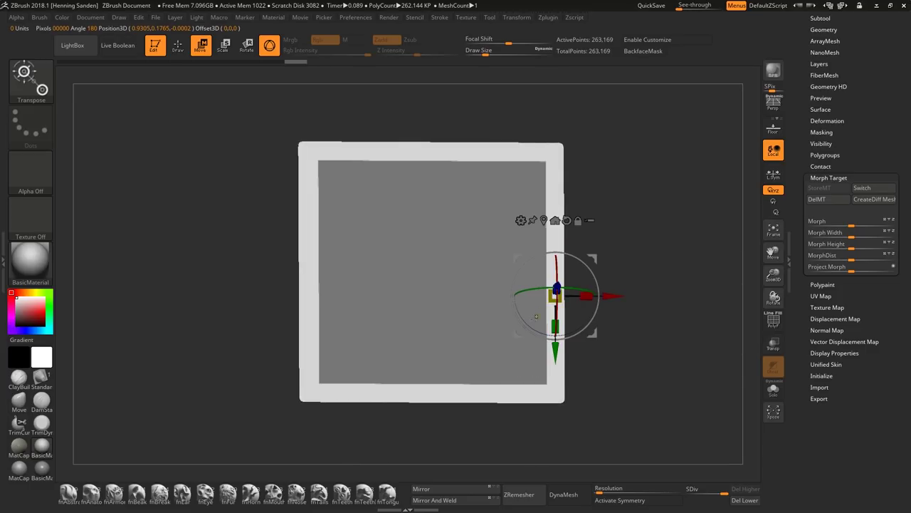
pyautogui.keyDown('ctrl'); pyautogui.click(571, 396); pyautogui.keyUp('ctrl')
pyautogui.keyDown('ctrl'); pyautogui.click(558, 394); pyautogui.keyUp('ctrl')
pyautogui.keyDown('ctrl'); pyautogui.click(504, 282); pyautogui.keyUp('ctrl')
pyautogui.keyDown('ctrl'); pyautogui.moveTo(594, 211); pyautogui.dragTo(610, 229); pyautogui.keyUp('ctrl')
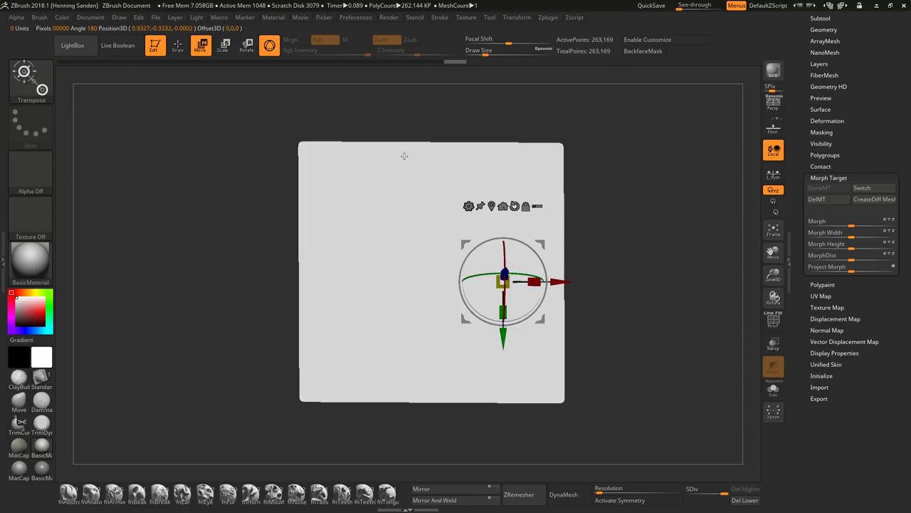
pyautogui.keyDown('ctrl'); pyautogui.click(552, 166); pyautogui.keyUp('ctrl')
pyautogui.keyDown('ctrl'); pyautogui.click(642, 262); pyautogui.keyUp('ctrl')
pyautogui.hotkey('shift', 'f')
pyautogui.keyDown('ctrl'); pyautogui.moveTo(623, 290); pyautogui.dragTo(620, 294); pyautogui.keyUp('ctrl')
# Undo the border polygroup, group the whole plane as one polygroup and return to Draw mode with the polyframe hidden.
pyautogui.hotkey('ctrl', 'z')
pyautogui.hotkey('ctrl', 'z')
pyautogui.hotkey('ctrl', 'z')
pyautogui.hotkey('ctrl', 'z')
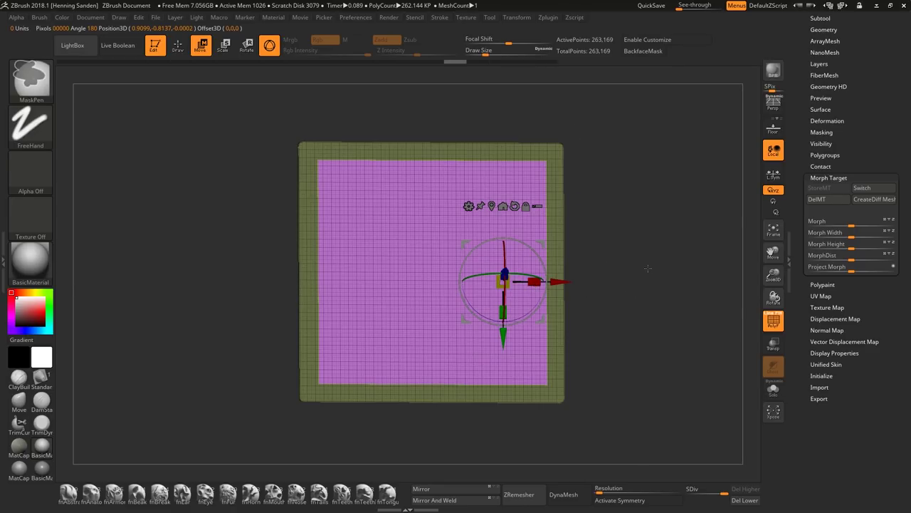
pyautogui.keyDown('shift'); pyautogui.moveTo(644, 235); pyautogui.dragTo(630, 233); pyautogui.keyUp('shift')
pyautogui.hotkey('ctrl', 'z')
pyautogui.hotkey('ctrl', 'z')
pyautogui.hotkey('ctrl', 'w')
pyautogui.press('q')
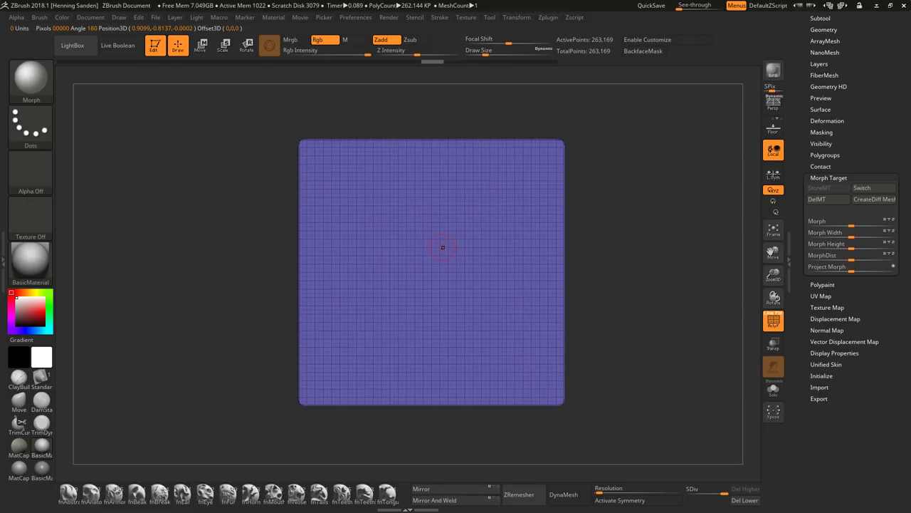
pyautogui.hotkey('shift', 'f')
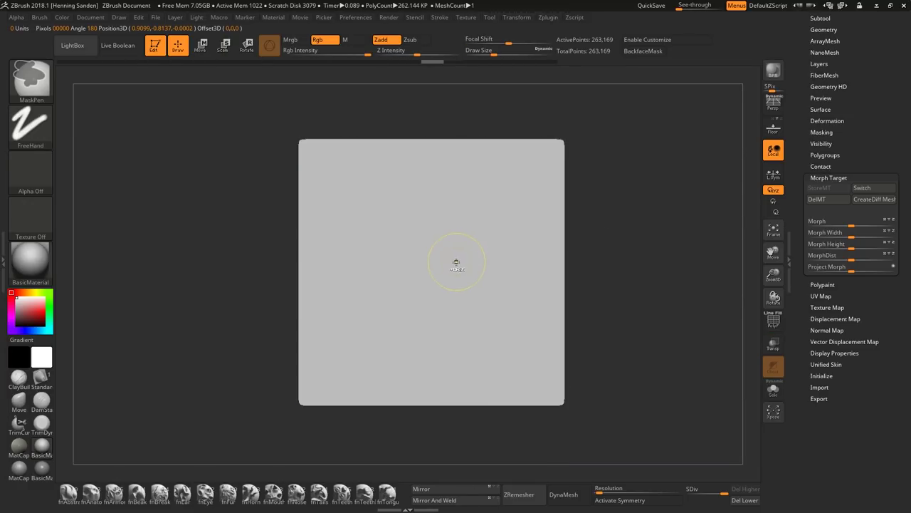
# Paint a large rounded mask over the middle of the plane with MaskPen and show the polyframe.
pyautogui.moveTo(473, 262)
pyautogui.keyDown('ctrl'); pyautogui.mouseDown()
pyautogui.moveTo(383, 276)
pyautogui.moveTo(469, 278)
pyautogui.moveTo(438, 281)
pyautogui.moveTo(427, 272)
pyautogui.mouseUp(); pyautogui.keyUp('ctrl')
pyautogui.moveTo(486, 254)
pyautogui.keyDown('ctrl'); pyautogui.mouseDown()
pyautogui.moveTo(360, 238)
pyautogui.moveTo(499, 331)
pyautogui.moveTo(499, 203)
pyautogui.moveTo(390, 215)
pyautogui.moveTo(347, 274)
pyautogui.moveTo(406, 365)
pyautogui.moveTo(501, 331)
pyautogui.moveTo(493, 226)
pyautogui.moveTo(444, 179)
pyautogui.moveTo(374, 203)
pyautogui.moveTo(363, 286)
pyautogui.mouseUp(); pyautogui.keyUp('ctrl')
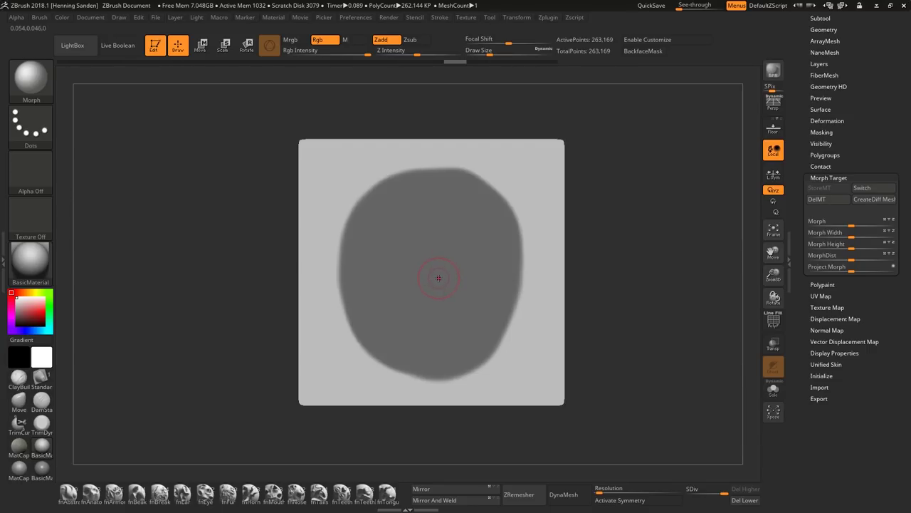
pyautogui.hotkey('shift', 'f')
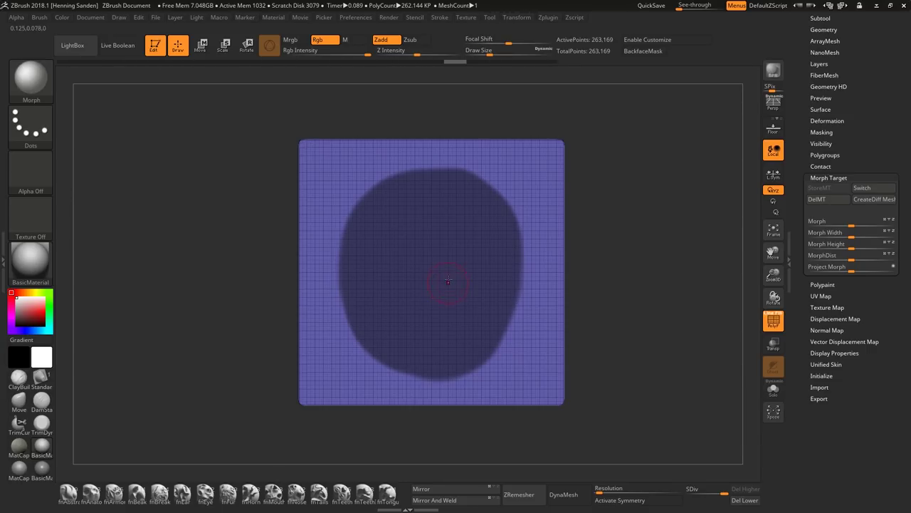
# Turn on double-sided display for the plane in the display properties.
pyautogui.moveTo(449, 285); pyautogui.dragTo(445, 197, button='right')
pyautogui.keyDown('ctrl'); pyautogui.keyDown('shift'); pyautogui.click(507, 213); pyautogui.keyUp('shift'); pyautogui.keyUp('ctrl')
pyautogui.moveTo(626, 304); pyautogui.dragTo(689, 290)
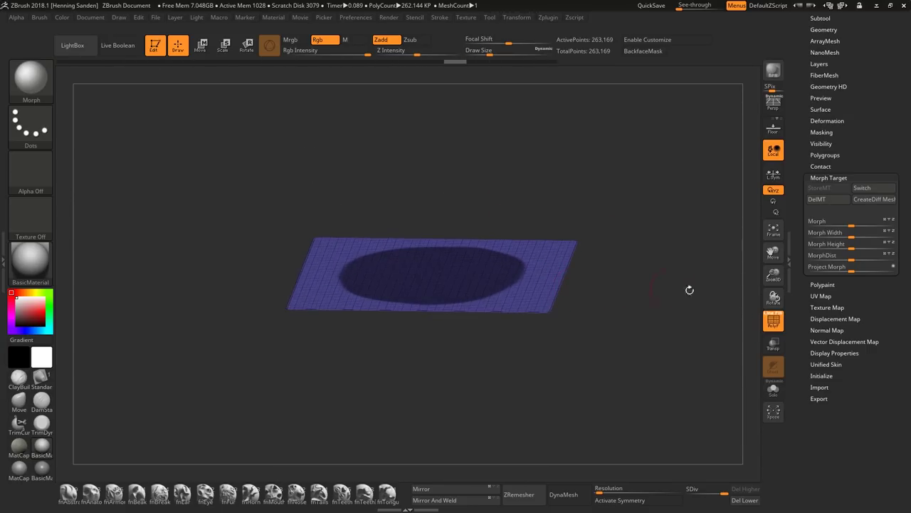
pyautogui.click(831, 353)
pyautogui.moveTo(470, 300); pyautogui.dragTo(510, 267)
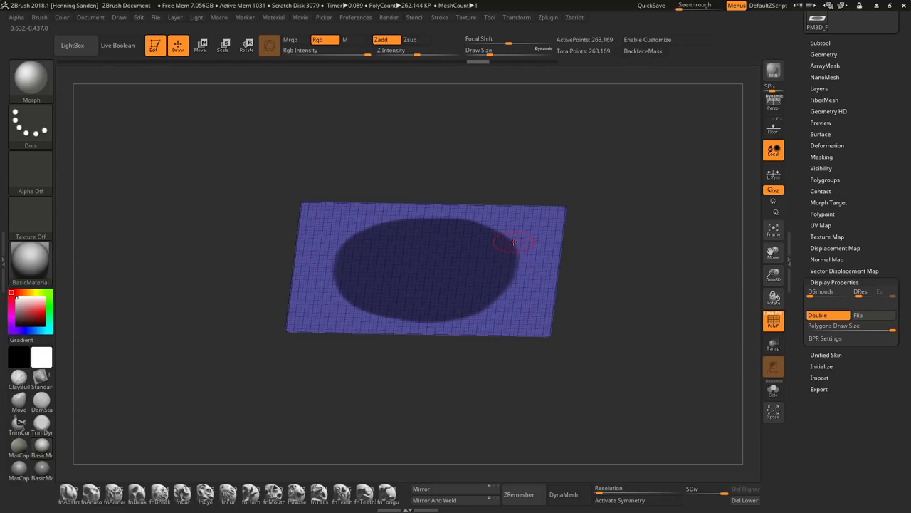
# Invert the mask and pull the rounded central area up from the plane with the Move gizmo.
pyautogui.moveTo(513, 242); pyautogui.dragTo(572, 197, button='right')
pyautogui.keyDown('ctrl'); pyautogui.click(571, 197); pyautogui.keyUp('ctrl')
pyautogui.press('w')
pyautogui.moveTo(555, 268); pyautogui.dragTo(542, 182)
# Drop to a lower subdivision level and smooth the raised area into a rounded mound.
pyautogui.hotkey('shift', 'd')
pyautogui.press('q')
pyautogui.press('s')
pyautogui.moveTo(478, 207)
pyautogui.mouseDown()
pyautogui.moveTo(500, 208)
pyautogui.moveTo(495, 174)
pyautogui.mouseUp()
pyautogui.keyDown('shift'); pyautogui.moveTo(430, 214); pyautogui.dragTo(431, 260); pyautogui.keyUp('shift')
pyautogui.moveTo(431, 260)
pyautogui.mouseDown(button='right')
pyautogui.moveTo(498, 242)
pyautogui.moveTo(558, 209)
pyautogui.mouseUp(button='right')
pyautogui.moveTo(557, 208)
pyautogui.keyDown('shift'); pyautogui.mouseDown()
pyautogui.moveTo(575, 227)
pyautogui.moveTo(549, 196)
pyautogui.mouseUp(); pyautogui.keyUp('shift')
pyautogui.moveTo(549, 196); pyautogui.dragTo(565, 226, button='right')
pyautogui.moveTo(378, 225)
pyautogui.keyDown('shift'); pyautogui.mouseDown()
pyautogui.moveTo(376, 198)
pyautogui.moveTo(405, 174)
pyautogui.moveTo(399, 188)
pyautogui.mouseUp(); pyautogui.keyUp('shift')
pyautogui.moveTo(410, 201)
pyautogui.mouseDown(button='right')
pyautogui.moveTo(464, 187)
pyautogui.moveTo(449, 253)
pyautogui.moveTo(436, 226)
pyautogui.mouseUp(button='right')
# Pull the top of the mound upward into a taller dome with the Move brush.
pyautogui.press('b')
pyautogui.press('m')
pyautogui.press('v')
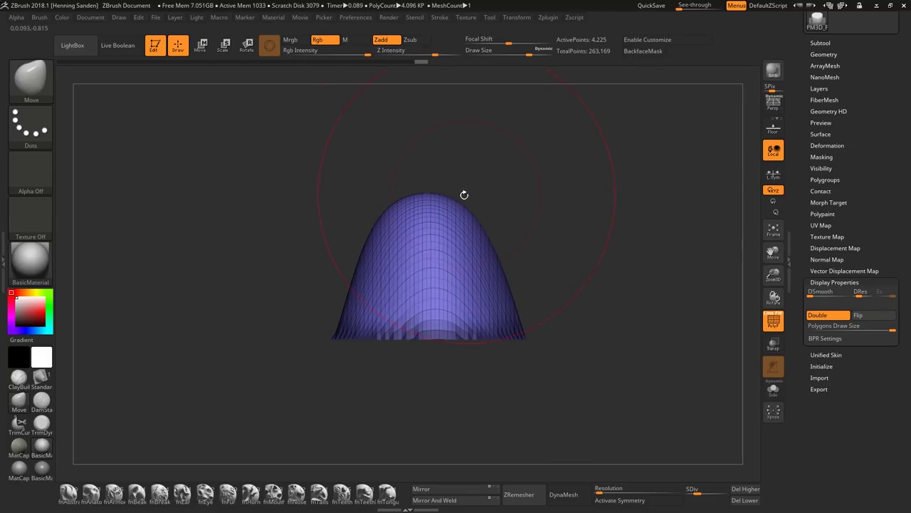
pyautogui.moveTo(459, 195); pyautogui.dragTo(473, 107)
pyautogui.keyDown('alt'); pyautogui.moveTo(476, 160); pyautogui.dragTo(478, 213, button='right'); pyautogui.keyUp('alt')
pyautogui.press('s')
pyautogui.click(488, 197)
pyautogui.moveTo(463, 189); pyautogui.dragTo(462, 177)
# Stretch the peak further up with progressively smaller Move strokes to form a narrow horn.
pyautogui.moveTo(390, 220)
pyautogui.mouseDown(button='right')
pyautogui.moveTo(419, 186)
pyautogui.moveTo(430, 206)
pyautogui.mouseUp(button='right')
pyautogui.moveTo(478, 166); pyautogui.dragTo(480, 126)
pyautogui.keyDown('shift'); pyautogui.moveTo(480, 130); pyautogui.dragTo(482, 171, button='right'); pyautogui.keyUp('shift')
pyautogui.moveTo(456, 148); pyautogui.dragTo(451, 118)
pyautogui.keyDown('alt'); pyautogui.moveTo(450, 113); pyautogui.dragTo(449, 147, button='right'); pyautogui.keyUp('alt')
pyautogui.press('s')
pyautogui.click(426, 143)
pyautogui.moveTo(429, 134); pyautogui.dragTo(430, 102)
pyautogui.keyDown('alt'); pyautogui.moveTo(452, 174); pyautogui.dragTo(448, 227, button='right'); pyautogui.keyUp('alt')
pyautogui.moveTo(447, 227); pyautogui.dragTo(456, 185)
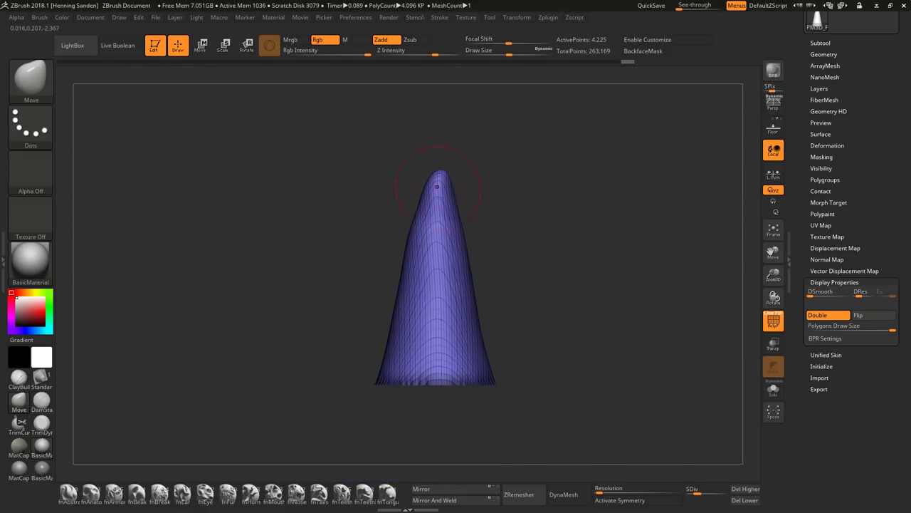
# Smooth the horn's body and adjust its silhouette with the Move brush.
pyautogui.press('shift')
pyautogui.keyDown('shift'); pyautogui.moveTo(436, 281); pyautogui.dragTo(437, 309); pyautogui.keyUp('shift')
pyautogui.moveTo(438, 309); pyautogui.dragTo(460, 348, button='right')
pyautogui.moveTo(405, 363)
pyautogui.mouseDown(button='right')
pyautogui.moveTo(482, 234)
pyautogui.moveTo(470, 220)
pyautogui.mouseUp(button='right')
pyautogui.press('s')
pyautogui.moveTo(463, 204); pyautogui.dragTo(471, 204)
pyautogui.moveTo(467, 255); pyautogui.dragTo(483, 254)
# Bend the horn's upper part to one side and refine its tip with small Move strokes.
pyautogui.moveTo(470, 186)
pyautogui.mouseDown(button='right')
pyautogui.moveTo(448, 164)
pyautogui.moveTo(466, 168)
pyautogui.mouseUp(button='right')
pyautogui.moveTo(478, 172); pyautogui.dragTo(462, 151)
pyautogui.press('s')
pyautogui.moveTo(462, 151); pyautogui.dragTo(452, 151)
pyautogui.moveTo(482, 201)
pyautogui.mouseDown()
pyautogui.moveTo(494, 198)
pyautogui.moveTo(496, 169)
pyautogui.mouseUp()
pyautogui.moveTo(496, 169); pyautogui.dragTo(484, 165, button='right')
pyautogui.keyDown('ctrl'); pyautogui.moveTo(484, 165); pyautogui.dragTo(467, 171, button='right'); pyautogui.keyUp('ctrl')
pyautogui.moveTo(450, 154); pyautogui.dragTo(458, 158)
pyautogui.moveTo(463, 144); pyautogui.dragTo(468, 137)
pyautogui.moveTo(485, 144); pyautogui.dragTo(470, 144, button='right')
pyautogui.press('s')
pyautogui.moveTo(469, 144)
pyautogui.mouseDown()
pyautogui.moveTo(455, 144)
pyautogui.moveTo(463, 133)
pyautogui.mouseUp()
pyautogui.moveTo(465, 143); pyautogui.dragTo(457, 144, button='right')
pyautogui.moveTo(500, 173); pyautogui.dragTo(556, 219, button='right')
# Switch to a subdivision level with 16,641 active points and reshape the horn's flared lower body.
pyautogui.hotkey('ctrl', 'd')
pyautogui.hotkey('shift', 'd')
pyautogui.moveTo(566, 251)
pyautogui.mouseDown()
pyautogui.moveTo(515, 256)
pyautogui.moveTo(490, 315)
pyautogui.moveTo(521, 361)
pyautogui.moveTo(465, 351)
pyautogui.mouseUp()
pyautogui.moveTo(586, 299); pyautogui.dragTo(596, 276)
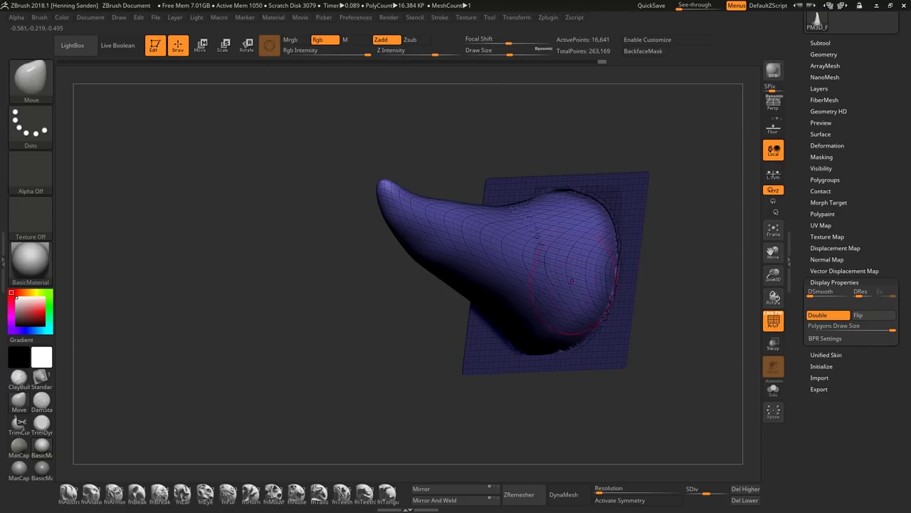
pyautogui.moveTo(584, 285); pyautogui.dragTo(598, 334, button='right')
pyautogui.keyDown('shift'); pyautogui.moveTo(473, 348); pyautogui.dragTo(462, 330); pyautogui.keyUp('shift')
pyautogui.moveTo(457, 311); pyautogui.dragTo(435, 308)
# Smooth the transition where the horn's base meets the plane from several sides.
pyautogui.moveTo(435, 308); pyautogui.dragTo(491, 303, button='right')
pyautogui.keyDown('shift'); pyautogui.moveTo(388, 288); pyautogui.dragTo(383, 265); pyautogui.keyUp('shift')
pyautogui.keyDown('shift'); pyautogui.moveTo(478, 287); pyautogui.dragTo(514, 322); pyautogui.keyUp('shift')
pyautogui.moveTo(514, 322); pyautogui.dragTo(625, 279, button='right')
pyautogui.keyDown('shift'); pyautogui.moveTo(513, 356); pyautogui.dragTo(434, 373); pyautogui.keyUp('shift')
pyautogui.moveTo(434, 356); pyautogui.dragTo(507, 300, button='right')
# Switch the horn to the 66,049-point subdivision level and hide the polyframe.
pyautogui.press('d')
pyautogui.press('s')
pyautogui.moveTo(531, 318); pyautogui.dragTo(527, 319)
pyautogui.moveTo(516, 306)
pyautogui.mouseDown(button='right')
pyautogui.moveTo(545, 307)
pyautogui.moveTo(549, 335)
pyautogui.mouseUp(button='right')
pyautogui.hotkey('shift', 'f')
pyautogui.hotkey('shift', 'd')
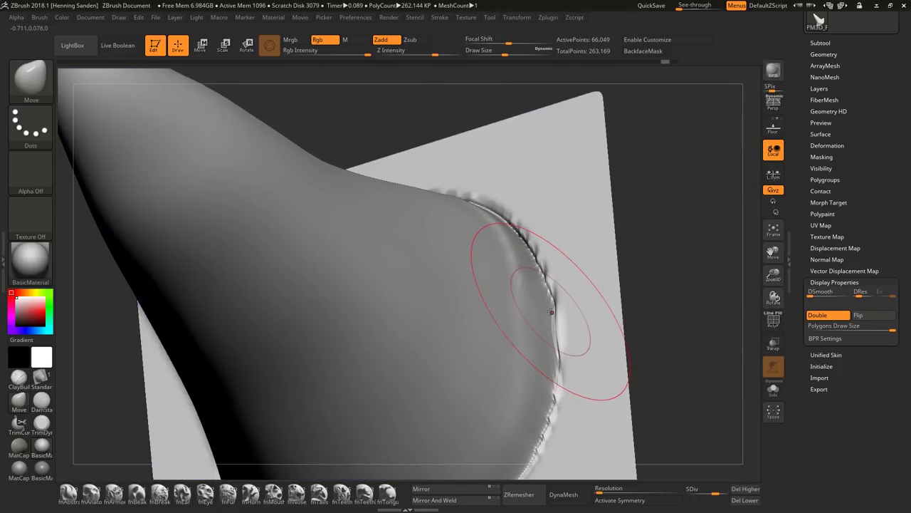
# Smooth away the jagged seam all around the horn's base with a smaller brush.
pyautogui.press('[')
pyautogui.moveTo(544, 314)
pyautogui.keyDown('shift'); pyautogui.mouseDown()
pyautogui.moveTo(484, 216)
pyautogui.moveTo(533, 383)
pyautogui.moveTo(531, 409)
pyautogui.mouseUp(); pyautogui.keyUp('shift')
pyautogui.keyDown('alt'); pyautogui.moveTo(535, 377); pyautogui.dragTo(549, 249, button='right'); pyautogui.keyUp('alt')
pyautogui.moveTo(547, 306)
pyautogui.keyDown('shift'); pyautogui.mouseDown()
pyautogui.moveTo(528, 372)
pyautogui.moveTo(476, 419)
pyautogui.mouseUp(); pyautogui.keyUp('shift')
pyautogui.keyDown('alt'); pyautogui.moveTo(476, 419); pyautogui.dragTo(518, 312, button='right'); pyautogui.keyUp('alt')
pyautogui.moveTo(518, 311)
pyautogui.keyDown('shift'); pyautogui.mouseDown()
pyautogui.moveTo(421, 379)
pyautogui.moveTo(306, 385)
pyautogui.moveTo(238, 331)
pyautogui.moveTo(211, 251)
pyautogui.mouseUp(); pyautogui.keyUp('shift')
pyautogui.moveTo(211, 250)
pyautogui.keyDown('alt'); pyautogui.mouseDown(button='right')
pyautogui.moveTo(342, 282)
pyautogui.moveTo(434, 285)
pyautogui.moveTo(385, 264)
pyautogui.mouseUp(button='right'); pyautogui.keyUp('alt')
pyautogui.keyDown('shift'); pyautogui.moveTo(259, 258); pyautogui.dragTo(233, 228); pyautogui.keyUp('shift')
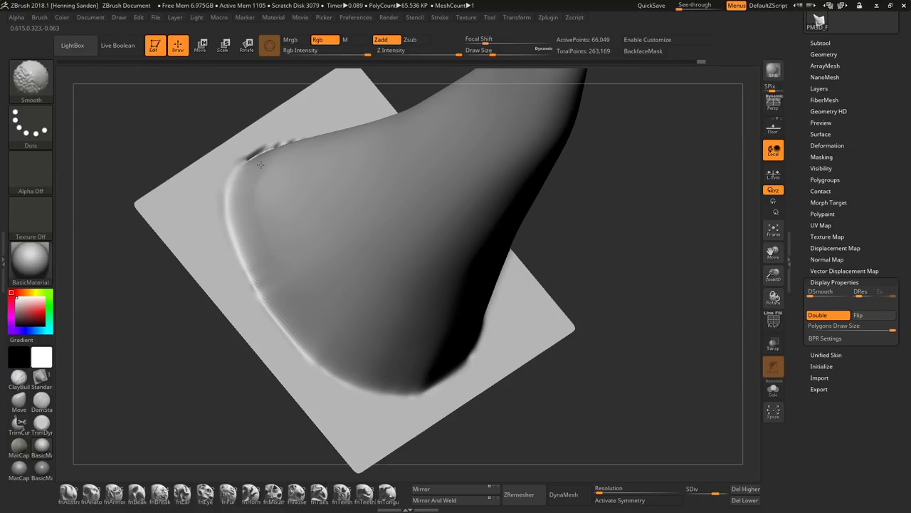
pyautogui.moveTo(308, 140); pyautogui.dragTo(296, 179, button='right')
# With the ClayBuildup brush, sculpt ridges running up the horn from its base.
pyautogui.moveTo(509, 285); pyautogui.dragTo(465, 259, button='right')
pyautogui.press('b')
pyautogui.press('c')
pyautogui.press('b')
pyautogui.moveTo(440, 177); pyautogui.dragTo(481, 243, button='right')
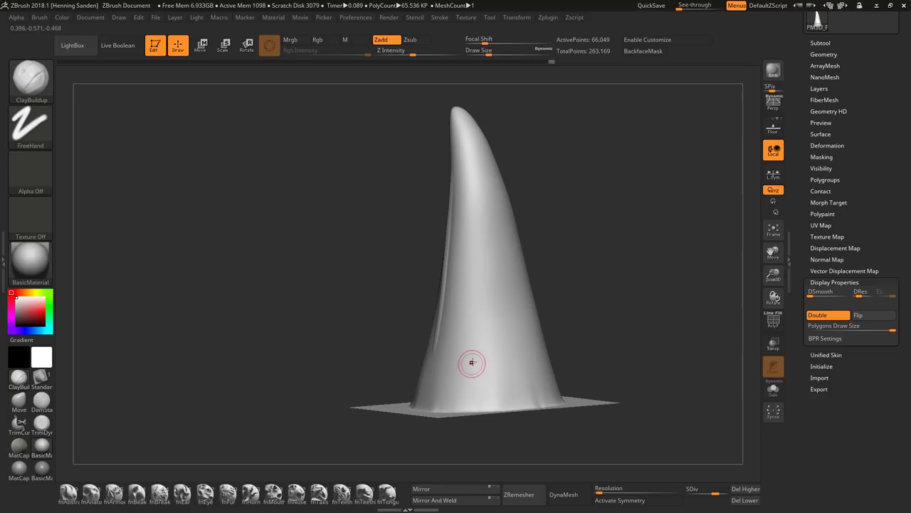
pyautogui.moveTo(474, 361); pyautogui.dragTo(477, 326, button='right')
pyautogui.moveTo(426, 407); pyautogui.dragTo(480, 274)
pyautogui.moveTo(463, 385); pyautogui.dragTo(442, 395, button='right')
pyautogui.moveTo(441, 395); pyautogui.dragTo(481, 202)
pyautogui.moveTo(475, 401)
pyautogui.mouseDown()
pyautogui.moveTo(486, 377)
pyautogui.moveTo(514, 396)
pyautogui.moveTo(567, 397)
pyautogui.moveTo(546, 306)
pyautogui.mouseUp()
pyautogui.moveTo(607, 391); pyautogui.dragTo(582, 284)
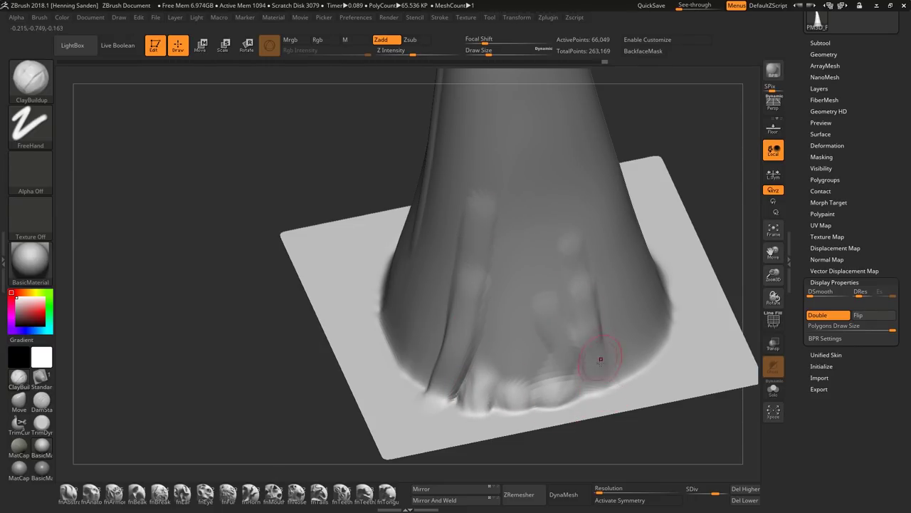
# Build up short clay folds around the rest of the horn's base rim, adjusting the brush size.
pyautogui.moveTo(600, 396); pyautogui.dragTo(645, 358, button='right')
pyautogui.moveTo(645, 358)
pyautogui.mouseDown()
pyautogui.moveTo(629, 361)
pyautogui.moveTo(650, 355)
pyautogui.mouseUp()
pyautogui.moveTo(650, 356); pyautogui.dragTo(693, 330, button='right')
pyautogui.moveTo(692, 329); pyautogui.dragTo(675, 326)
pyautogui.moveTo(675, 326); pyautogui.dragTo(608, 372, button='right')
pyautogui.press('s')
pyautogui.moveTo(648, 326)
pyautogui.mouseDown()
pyautogui.moveTo(643, 336)
pyautogui.moveTo(646, 316)
pyautogui.mouseUp()
pyautogui.moveTo(648, 301); pyautogui.dragTo(655, 291, button='right')
pyautogui.moveTo(657, 275); pyautogui.dragTo(669, 248)
pyautogui.moveTo(665, 228)
pyautogui.mouseDown(button='right')
pyautogui.moveTo(639, 274)
pyautogui.moveTo(639, 260)
pyautogui.mouseUp(button='right')
pyautogui.moveTo(639, 260); pyautogui.dragTo(635, 226)
pyautogui.moveTo(629, 193); pyautogui.dragTo(600, 192)
pyautogui.moveTo(532, 152); pyautogui.dragTo(541, 171, button='right')
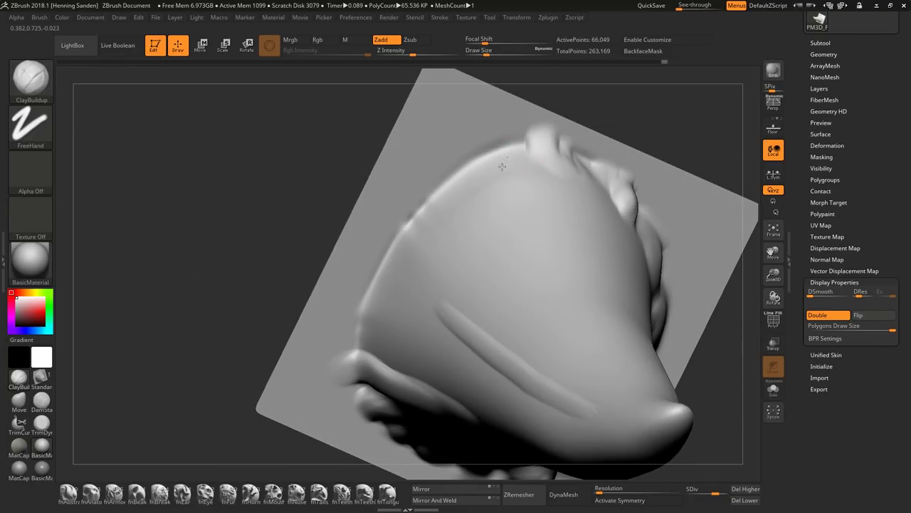
# Sculpt a fold along the base rim, undo the long stroke up the horn's side and sculpt a replacement.
pyautogui.moveTo(432, 187)
pyautogui.mouseDown()
pyautogui.moveTo(388, 260)
pyautogui.moveTo(356, 291)
pyautogui.moveTo(361, 336)
pyautogui.mouseUp()
pyautogui.moveTo(493, 344); pyautogui.dragTo(570, 388, button='right')
pyautogui.moveTo(570, 387)
pyautogui.mouseDown()
pyautogui.moveTo(516, 166)
pyautogui.moveTo(521, 123)
pyautogui.mouseUp()
pyautogui.hotkey('ctrl', 'z')
pyautogui.moveTo(527, 88)
pyautogui.mouseDown()
pyautogui.moveTo(518, 173)
pyautogui.moveTo(561, 285)
pyautogui.mouseUp()
# Add more long ClayBuildup ridges along the horn's sides and check the shape from several angles.
pyautogui.moveTo(563, 287); pyautogui.dragTo(552, 257, button='right')
pyautogui.moveTo(550, 257); pyautogui.dragTo(624, 335)
pyautogui.moveTo(623, 335); pyautogui.dragTo(616, 347, button='right')
pyautogui.moveTo(616, 349)
pyautogui.mouseDown()
pyautogui.moveTo(547, 313)
pyautogui.moveTo(512, 207)
pyautogui.mouseUp()
pyautogui.moveTo(515, 252); pyautogui.dragTo(552, 278, button='right')
pyautogui.moveTo(517, 313); pyautogui.dragTo(533, 354)
pyautogui.moveTo(508, 370); pyautogui.dragTo(481, 397, button='right')
pyautogui.moveTo(494, 178); pyautogui.dragTo(426, 378, button='right')
pyautogui.moveTo(430, 137); pyautogui.dragTo(351, 346, button='right')
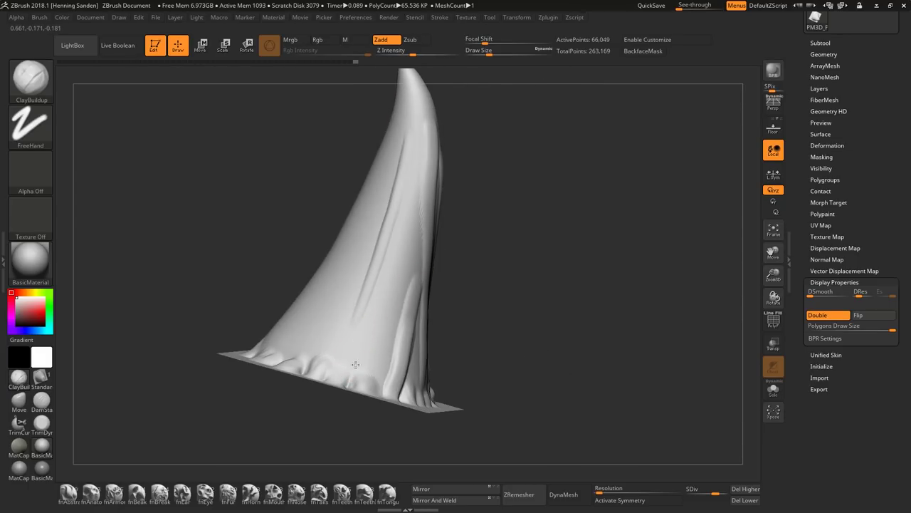
# With the ClayBuildup brush, add more folds at the horn's base rim and long ridges down its sides.
pyautogui.moveTo(360, 357)
pyautogui.mouseDown()
pyautogui.moveTo(388, 293)
pyautogui.moveTo(362, 334)
pyautogui.mouseUp()
pyautogui.moveTo(376, 335)
pyautogui.mouseDown(button='right')
pyautogui.moveTo(386, 305)
pyautogui.moveTo(359, 354)
pyautogui.mouseUp(button='right')
pyautogui.moveTo(274, 272); pyautogui.dragTo(328, 345)
pyautogui.moveTo(329, 352)
pyautogui.mouseDown(button='right')
pyautogui.moveTo(326, 377)
pyautogui.moveTo(276, 350)
pyautogui.mouseUp(button='right')
pyautogui.moveTo(310, 342); pyautogui.dragTo(332, 349, button='right')
pyautogui.moveTo(305, 288); pyautogui.dragTo(284, 240, button='right')
pyautogui.moveTo(312, 311); pyautogui.dragTo(417, 280, button='right')
pyautogui.moveTo(387, 188); pyautogui.dragTo(393, 196, button='right')
pyautogui.moveTo(403, 270); pyautogui.dragTo(392, 254, button='right')
pyautogui.moveTo(432, 312); pyautogui.dragTo(436, 432)
# Sculpt a long ridge down the horn's back from near the tip and smooth that side with a larger brush.
pyautogui.moveTo(436, 385); pyautogui.dragTo(429, 329, button='right')
pyautogui.moveTo(435, 188)
pyautogui.mouseDown(button='right')
pyautogui.moveTo(417, 194)
pyautogui.moveTo(480, 244)
pyautogui.mouseUp(button='right')
pyautogui.moveTo(477, 132); pyautogui.dragTo(508, 174, button='right')
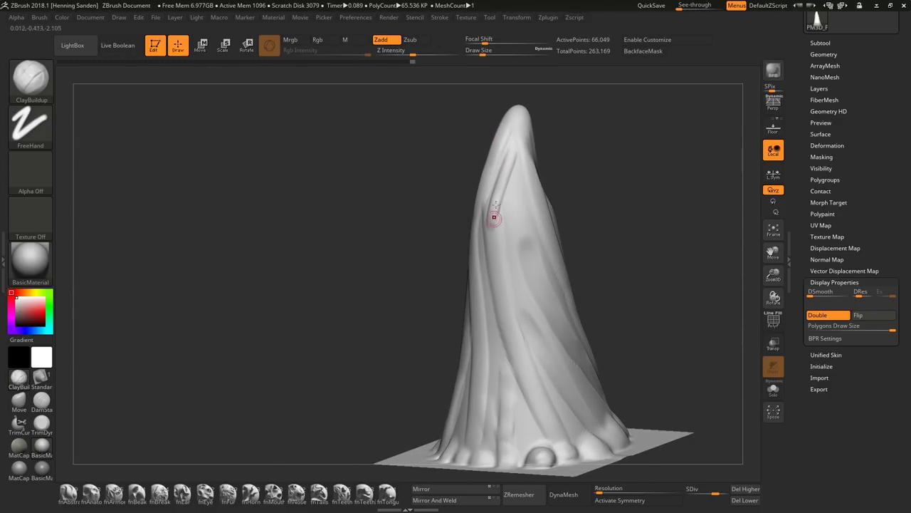
pyautogui.moveTo(492, 220); pyautogui.dragTo(508, 343)
pyautogui.keyDown('alt'); pyautogui.moveTo(523, 365); pyautogui.dragTo(498, 316, button='right'); pyautogui.keyUp('alt')
pyautogui.press(']')
pyautogui.moveTo(522, 356)
pyautogui.keyDown('shift'); pyautogui.mouseDown()
pyautogui.moveTo(460, 187)
pyautogui.moveTo(488, 107)
pyautogui.mouseUp(); pyautogui.keyUp('shift')
pyautogui.moveTo(496, 260)
pyautogui.keyDown('alt'); pyautogui.mouseDown(button='right')
pyautogui.moveTo(491, 273)
pyautogui.moveTo(482, 265)
pyautogui.mouseUp(button='right'); pyautogui.keyUp('alt')
# Switch to the DamStandard brush, adjust its size and carve creases between the ridges on the upper horn.
pyautogui.press('b')
pyautogui.press('d')
pyautogui.press('s')
pyautogui.moveTo(482, 235); pyautogui.dragTo(472, 213, button='right')
pyautogui.press('s')
pyautogui.moveTo(476, 204); pyautogui.dragTo(481, 204)
pyautogui.moveTo(488, 158); pyautogui.dragTo(504, 261)
pyautogui.moveTo(486, 191); pyautogui.dragTo(528, 298)
# Carve long DamStandard creases down the horn's other sides towards the base and smooth the rough surface beside them.
pyautogui.moveTo(551, 316); pyautogui.dragTo(534, 274, button='right')
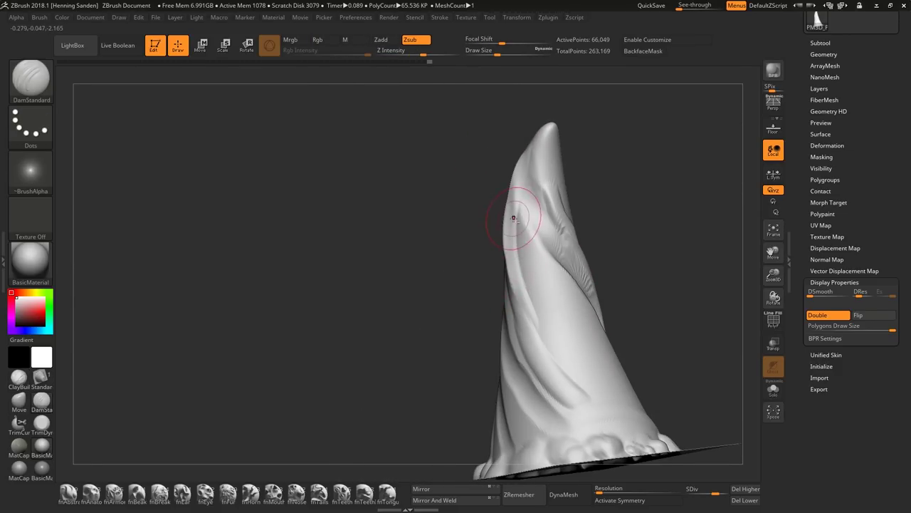
pyautogui.moveTo(516, 216); pyautogui.dragTo(553, 350)
pyautogui.moveTo(593, 379); pyautogui.dragTo(539, 335, button='right')
pyautogui.moveTo(555, 231); pyautogui.dragTo(617, 386)
pyautogui.press(']')
pyautogui.moveTo(608, 353); pyautogui.dragTo(578, 299)
pyautogui.moveTo(586, 279); pyautogui.dragTo(620, 267, button='right')
pyautogui.keyDown('shift'); pyautogui.moveTo(625, 307); pyautogui.dragTo(588, 196); pyautogui.keyUp('shift')
# With a smaller Morph brush, restore the flat plane around the lumpy outer edge of the horn's base.
pyautogui.moveTo(575, 185)
pyautogui.mouseDown(button='right')
pyautogui.moveTo(595, 317)
pyautogui.moveTo(584, 344)
pyautogui.moveTo(541, 358)
pyautogui.mouseUp(button='right')
pyautogui.press('b')
pyautogui.press('m')
pyautogui.press('r')
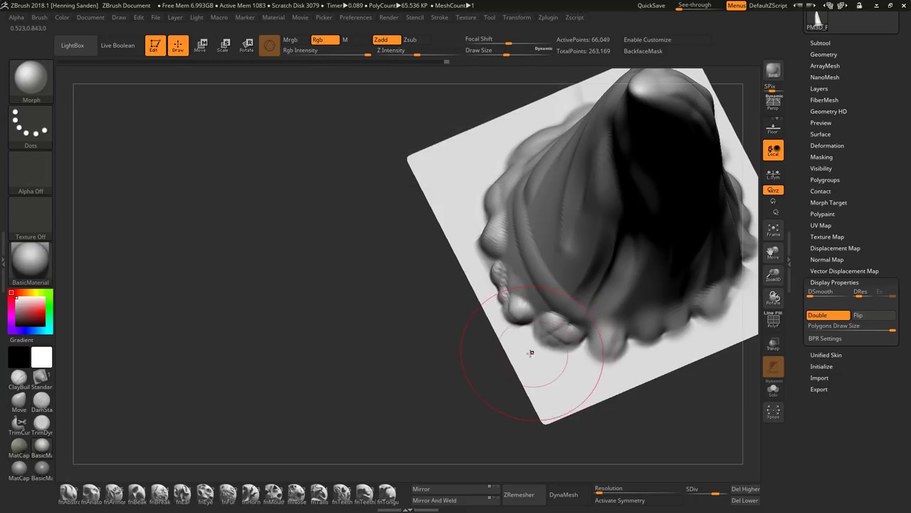
pyautogui.press('s')
pyautogui.moveTo(516, 350); pyautogui.dragTo(504, 355)
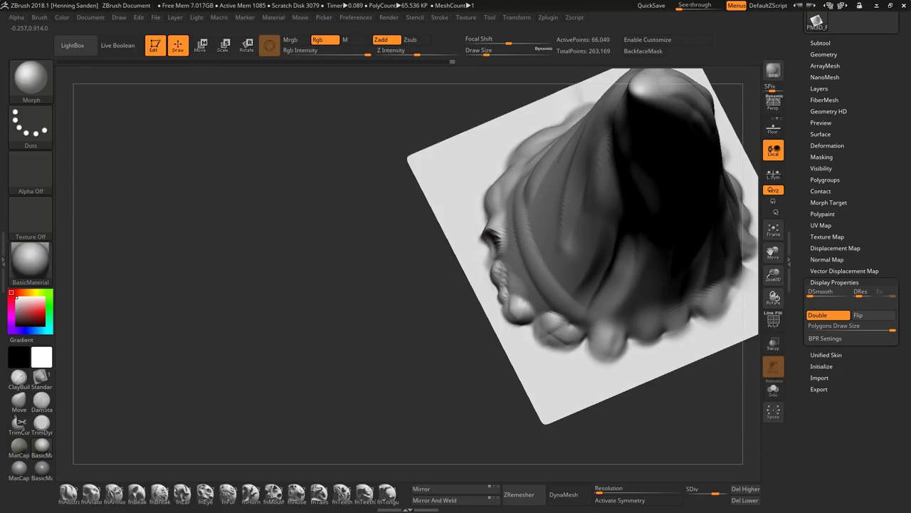
pyautogui.moveTo(472, 266); pyautogui.dragTo(496, 329, button='right')
pyautogui.moveTo(479, 376); pyautogui.dragTo(517, 329, button='right')
pyautogui.moveTo(474, 351); pyautogui.dragTo(541, 396, button='right')
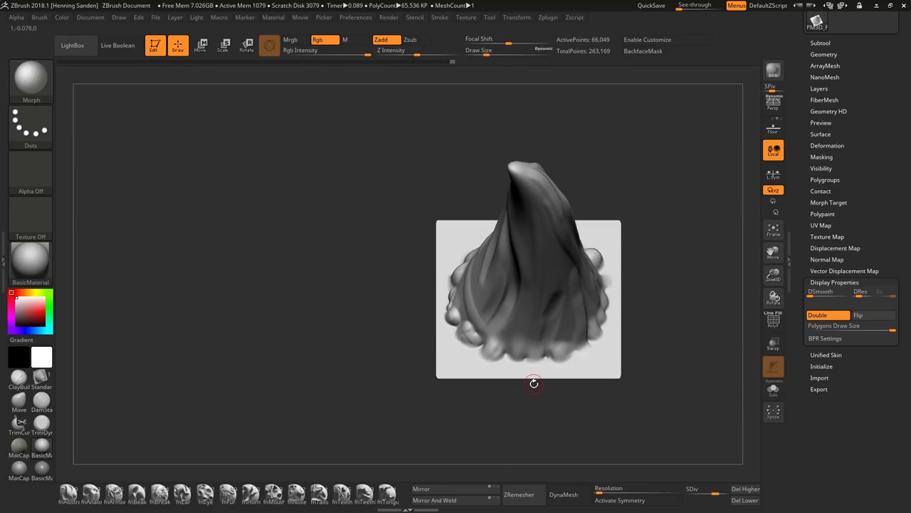
pyautogui.moveTo(577, 345); pyautogui.dragTo(584, 332, button='right')
pyautogui.hotkey('shift', 'f')
pyautogui.hotkey('shift', 'f')
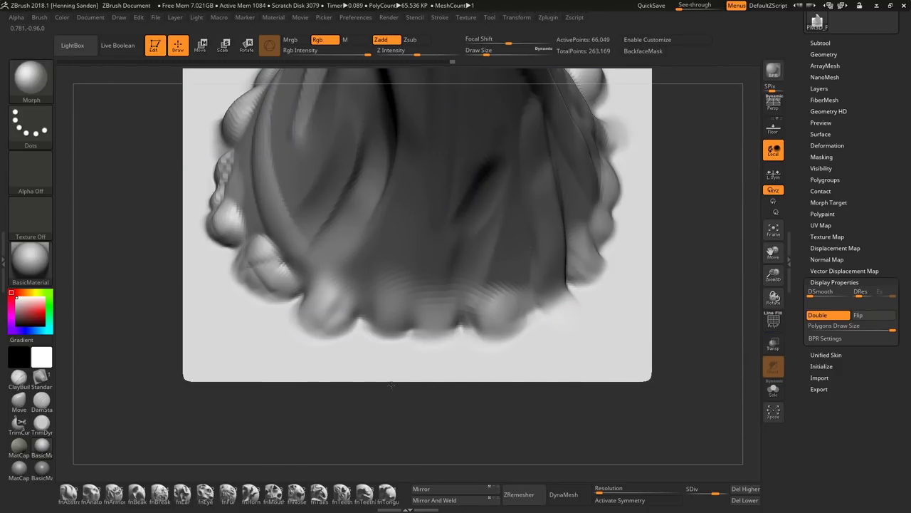
# Adjust the Morph brush size and clean the remaining base rim on the horn's far side back to the plane.
pyautogui.keyDown('alt'); pyautogui.moveTo(196, 309); pyautogui.dragTo(259, 338, button='right'); pyautogui.keyUp('alt')
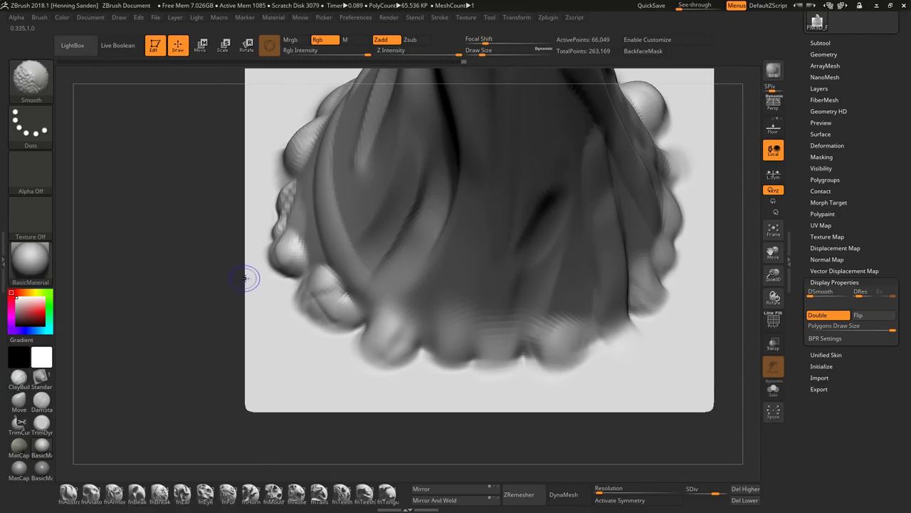
pyautogui.hotkey('shift', 'f')
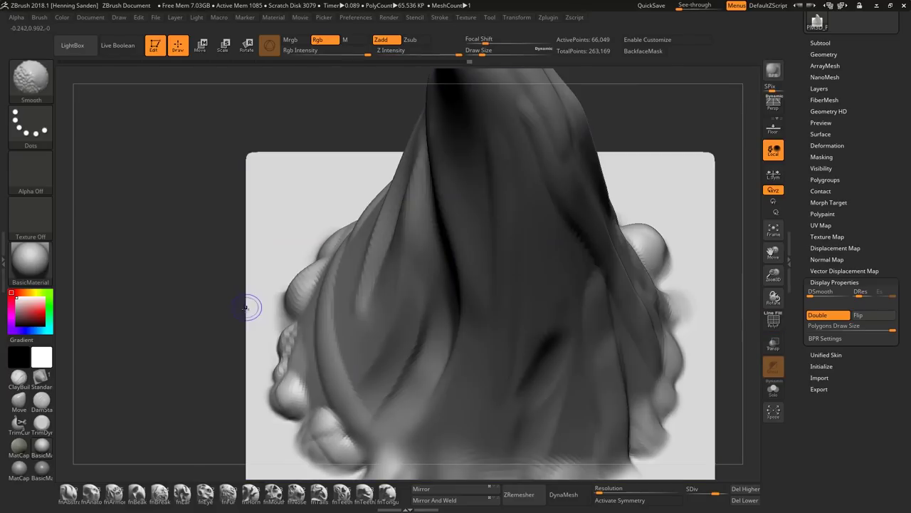
pyautogui.press('s')
pyautogui.moveTo(311, 171); pyautogui.dragTo(371, 162, button='right')
pyautogui.moveTo(439, 157); pyautogui.dragTo(457, 162)
pyautogui.press('s')
pyautogui.moveTo(515, 174); pyautogui.dragTo(512, 174)
pyautogui.moveTo(526, 173); pyautogui.dragTo(497, 160)
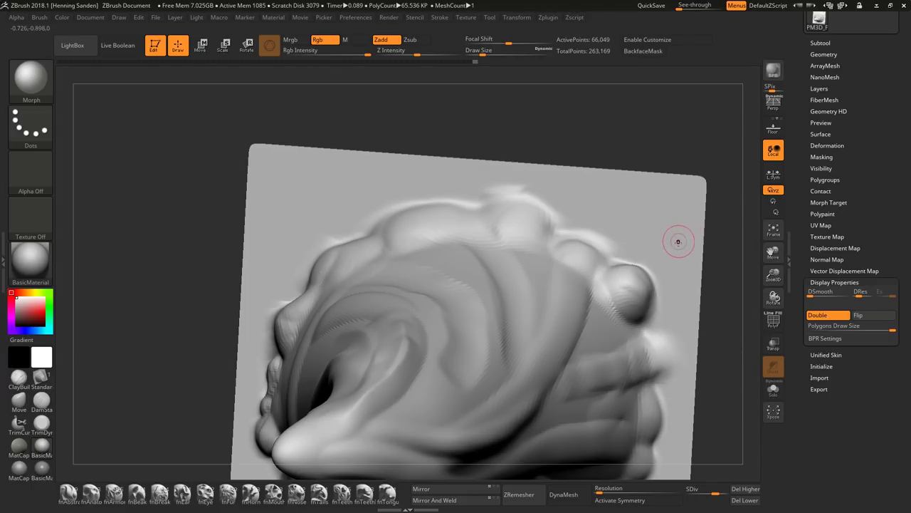
# Face the horn plane straight on from above and frame the whole square for the brush capture.
pyautogui.keyDown('alt'); pyautogui.moveTo(689, 334); pyautogui.dragTo(637, 233, button='right'); pyautogui.keyUp('alt')
pyautogui.moveTo(611, 423); pyautogui.dragTo(627, 302, button='right')
pyautogui.press('f')
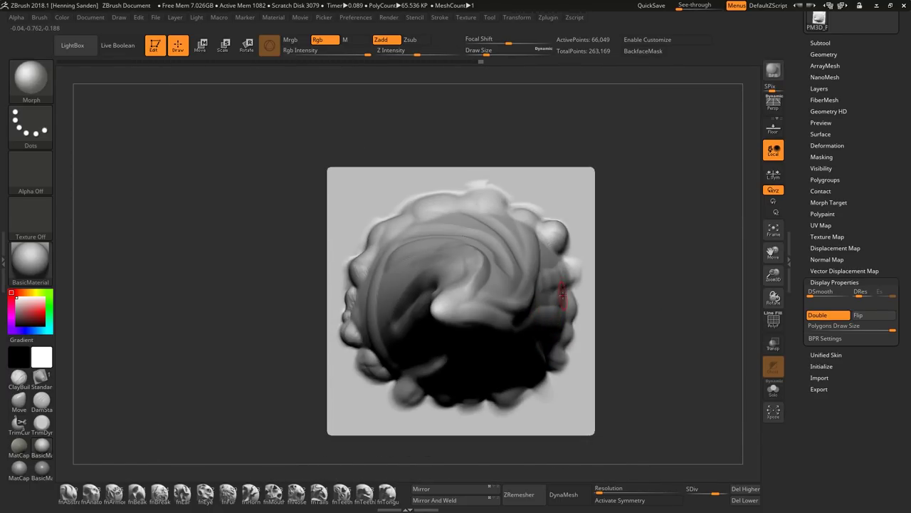
pyautogui.moveTo(561, 290); pyautogui.dragTo(555, 217, button='right')
pyautogui.keyDown('alt'); pyautogui.moveTo(556, 217); pyautogui.dragTo(545, 282, button='right'); pyautogui.keyUp('alt')
pyautogui.keyDown('alt'); pyautogui.moveTo(584, 344); pyautogui.dragTo(551, 244, button='right'); pyautogui.keyUp('alt')
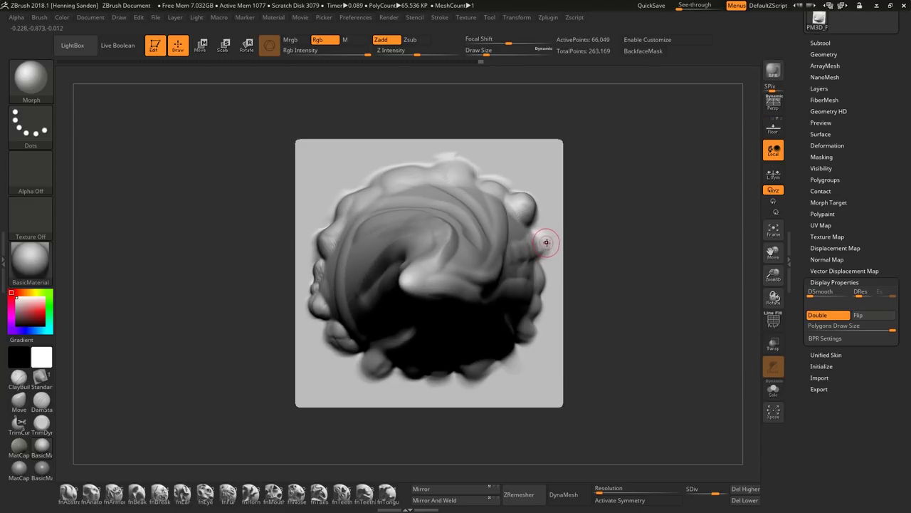
pyautogui.moveTo(546, 242)
pyautogui.mouseDown(button='right')
pyautogui.moveTo(541, 236)
pyautogui.moveTo(536, 248)
pyautogui.mouseUp(button='right')
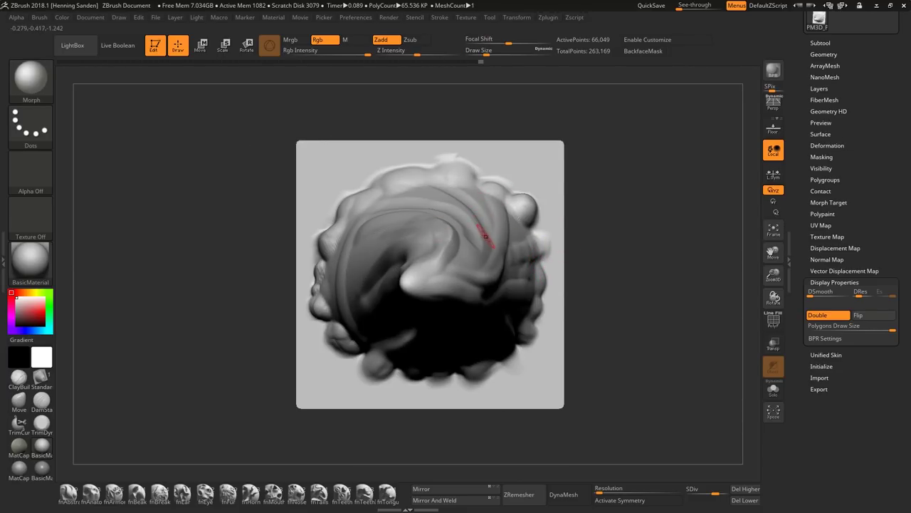
pyautogui.keyDown('ctrl'); pyautogui.moveTo(450, 237); pyautogui.dragTo(451, 240, button='right'); pyautogui.keyUp('ctrl')
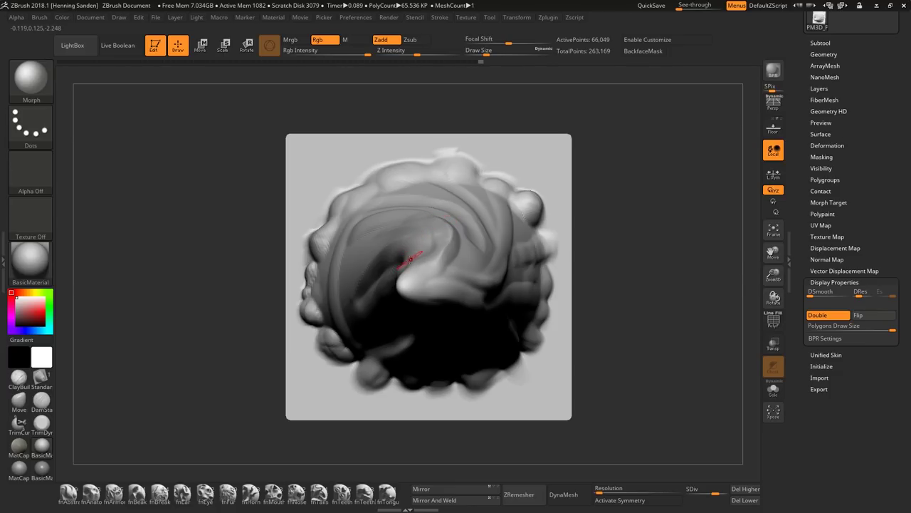
# Select the Layer brush and choose its Layer_1 version to hold the horn.
pyautogui.press('b')
pyautogui.press('l')
pyautogui.press('a')
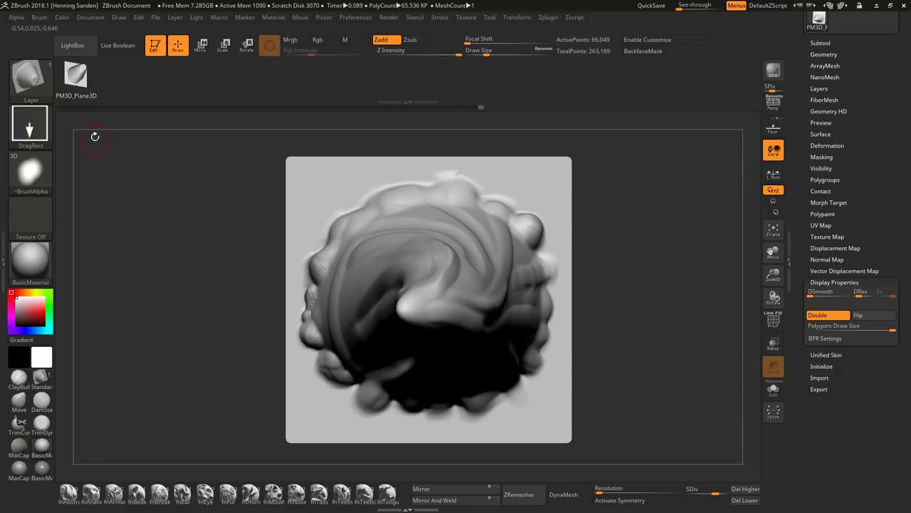
pyautogui.click(41, 18)
pyautogui.click(104, 292)
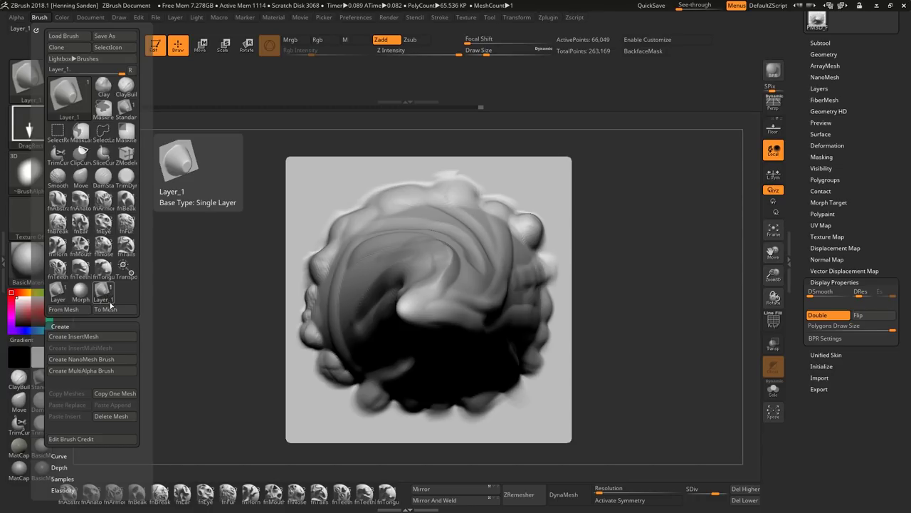
# Delete the mesh stored in the Layer_1 brush and create its 3D alpha from the sculpted horn plane.
pyautogui.click(109, 312)
pyautogui.click(39, 17)
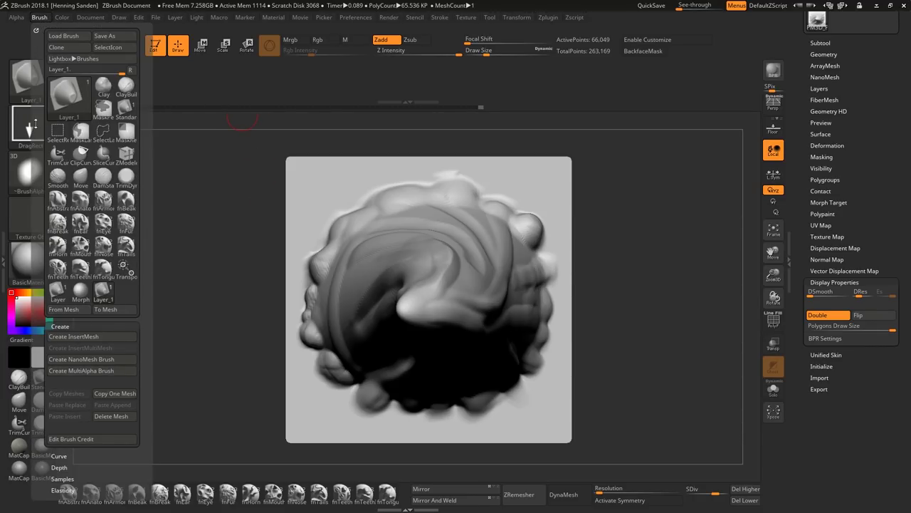
pyautogui.click(105, 415)
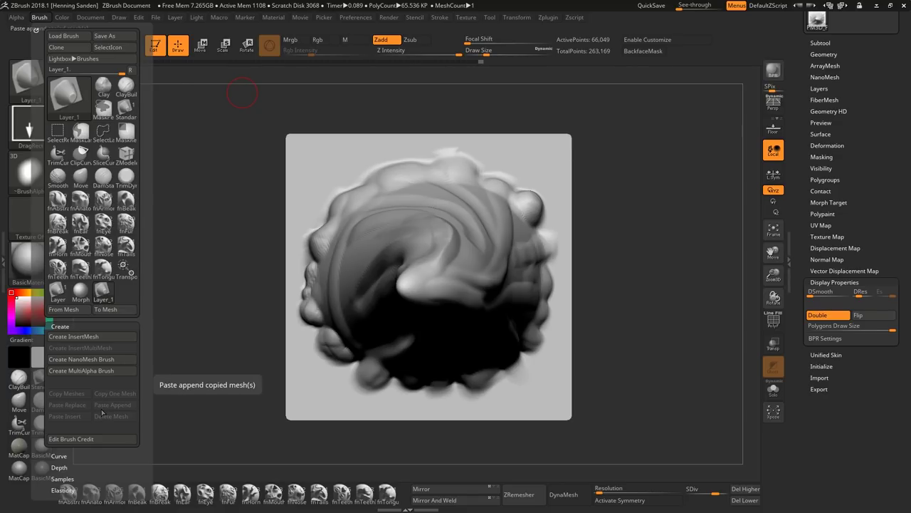
pyautogui.click(76, 313)
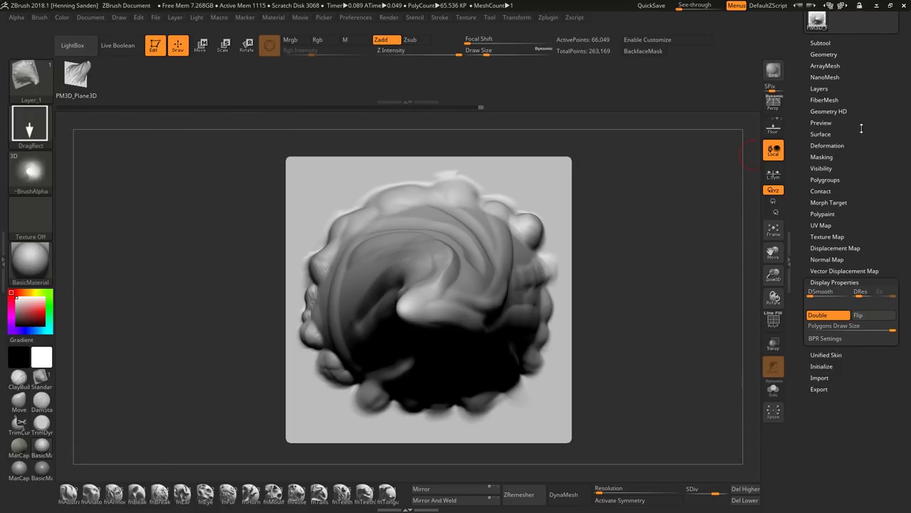
# Keep the horn brush at Z Intensity 100 and switch to the Bust model to test it.
pyautogui.moveTo(864, 123); pyautogui.dragTo(864, 181)
pyautogui.click(413, 51)
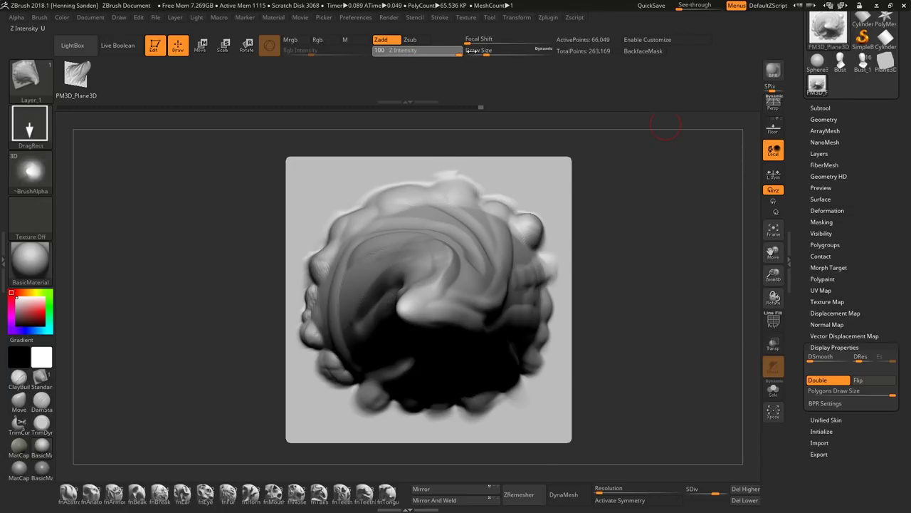
pyautogui.moveTo(427, 52); pyautogui.dragTo(399, 52)
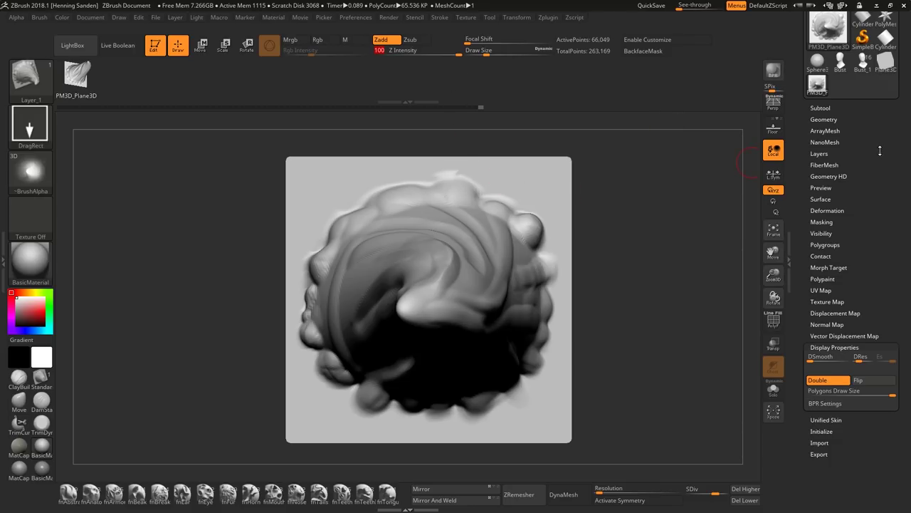
pyautogui.moveTo(880, 151); pyautogui.dragTo(875, 179)
pyautogui.click(840, 92)
pyautogui.moveTo(491, 262); pyautogui.dragTo(565, 313, button='right')
pyautogui.moveTo(565, 313); pyautogui.dragTo(465, 282)
pyautogui.moveTo(277, 179); pyautogui.dragTo(570, 237)
# Try the horn brush on the head with the Dots stroke and undo the result.
pyautogui.click(30, 127)
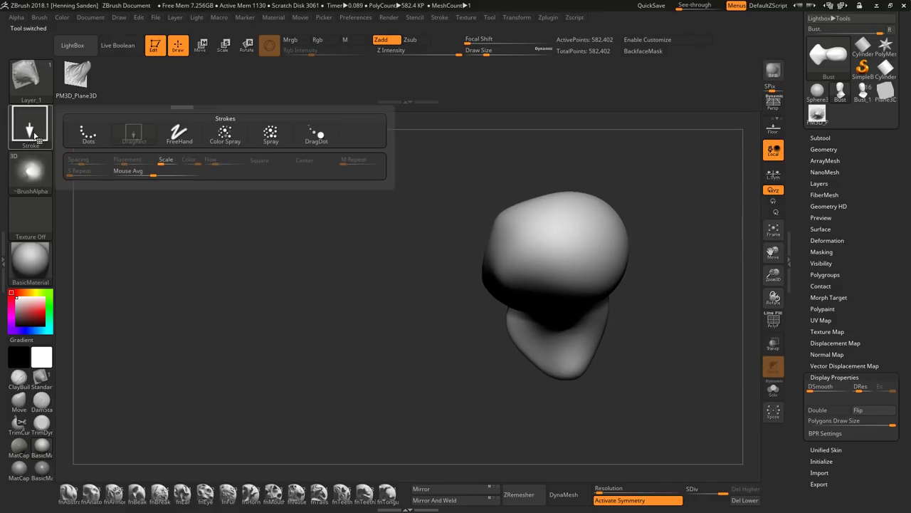
pyautogui.click(88, 133)
pyautogui.moveTo(566, 209)
pyautogui.mouseDown()
pyautogui.moveTo(542, 270)
pyautogui.moveTo(510, 262)
pyautogui.moveTo(574, 297)
pyautogui.mouseUp()
pyautogui.moveTo(574, 297); pyautogui.dragTo(574, 291, button='right')
pyautogui.hotkey('ctrl', 'z')
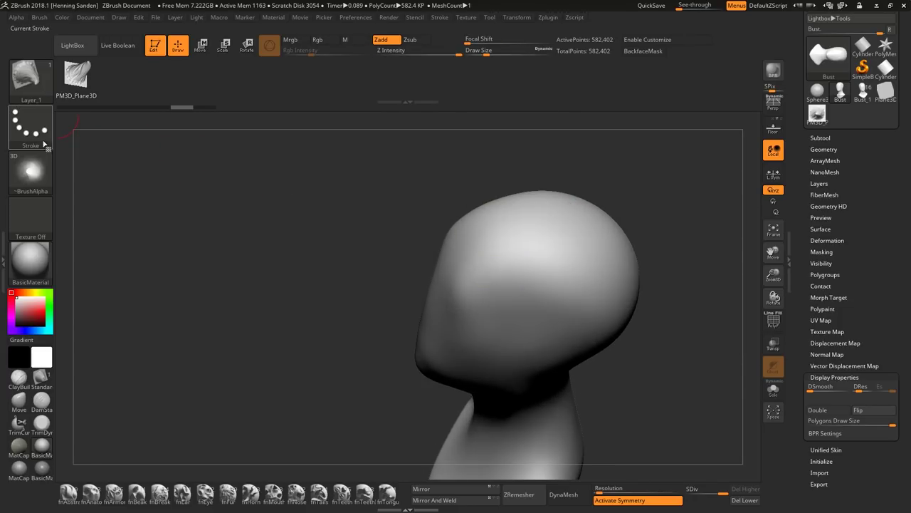
# Set the brush's stroke to DragRect and pull symmetrical horns out of the bust's head.
pyautogui.click(30, 125)
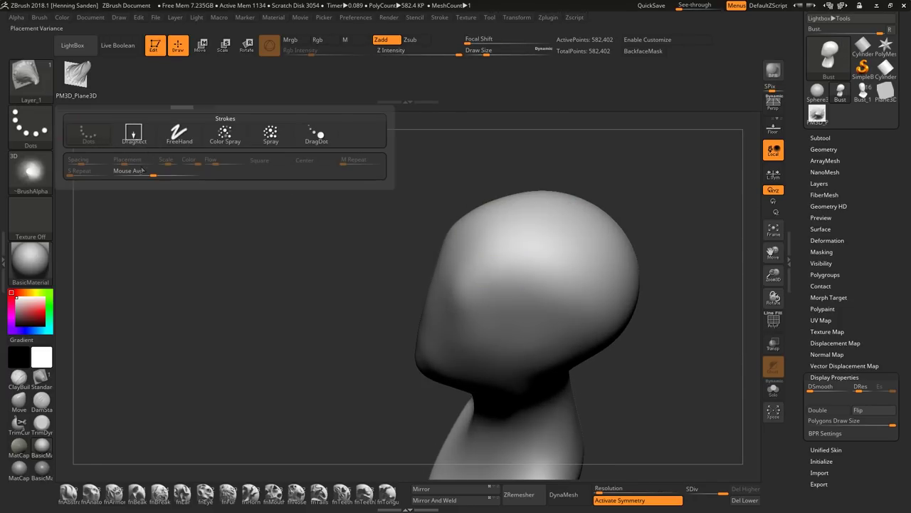
pyautogui.moveTo(132, 142)
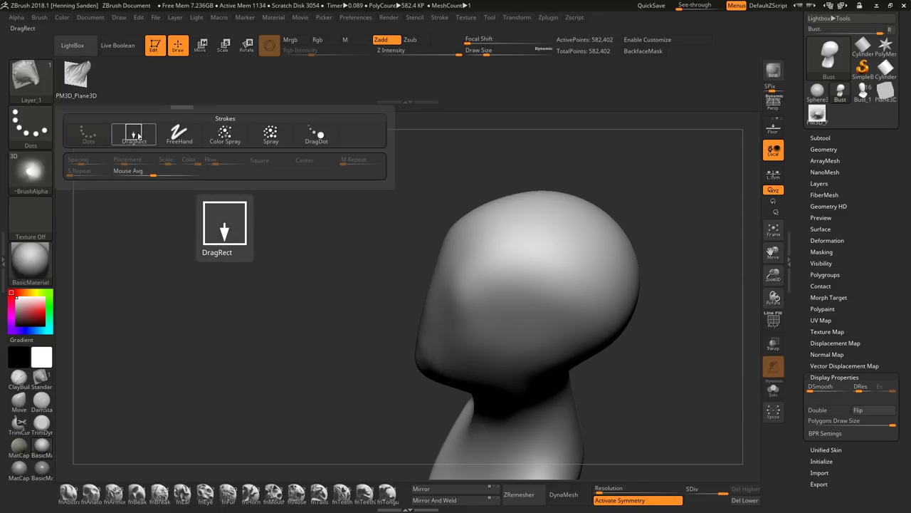
pyautogui.click(139, 136)
pyautogui.moveTo(543, 260)
pyautogui.mouseDown()
pyautogui.moveTo(551, 240)
pyautogui.moveTo(536, 187)
pyautogui.mouseUp()
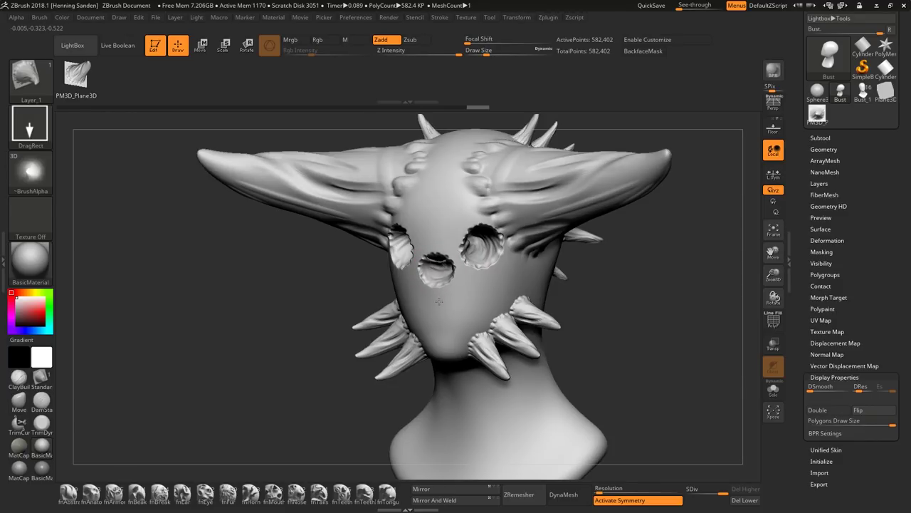
# Stamp further horn shapes of different sizes around the bust's face from several angles.
pyautogui.moveTo(439, 301); pyautogui.dragTo(440, 307)
pyautogui.moveTo(440, 307); pyautogui.dragTo(481, 304, button='right')
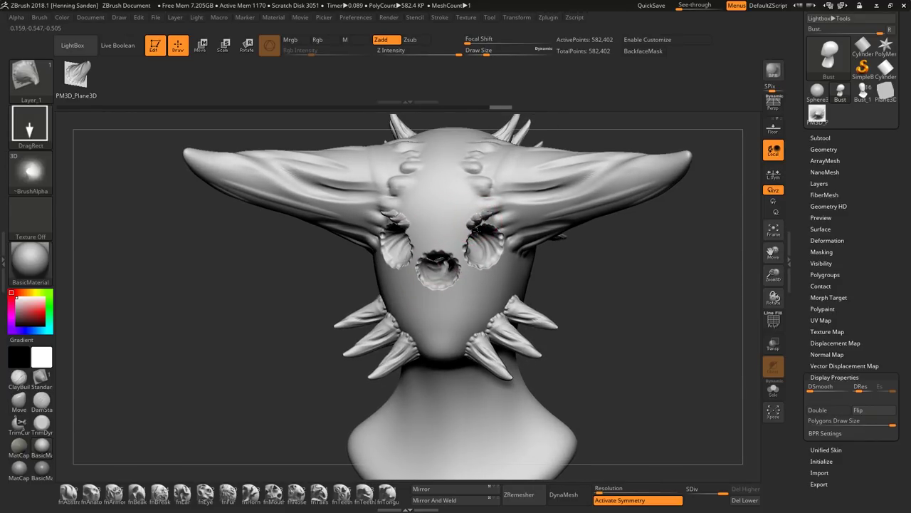
pyautogui.moveTo(447, 265)
pyautogui.mouseDown(button='right')
pyautogui.moveTo(530, 262)
pyautogui.moveTo(439, 262)
pyautogui.moveTo(399, 237)
pyautogui.moveTo(427, 279)
pyautogui.mouseUp(button='right')
pyautogui.moveTo(427, 279); pyautogui.dragTo(381, 259)
pyautogui.moveTo(380, 259)
pyautogui.keyDown('ctrl'); pyautogui.mouseDown(button='right')
pyautogui.moveTo(492, 285)
pyautogui.moveTo(498, 332)
pyautogui.mouseUp(button='right'); pyautogui.keyUp('ctrl')
pyautogui.moveTo(496, 337); pyautogui.dragTo(505, 386)
pyautogui.moveTo(506, 386); pyautogui.dragTo(542, 400, button='right')
pyautogui.moveTo(542, 330); pyautogui.dragTo(568, 314)
pyautogui.moveTo(597, 304); pyautogui.dragTo(561, 291, button='right')
# Undo the last four strokes and place another horn shape on the side of the face.
pyautogui.hotkey('ctrl', 'z')
pyautogui.hotkey('ctrl', 'z')
pyautogui.hotkey('ctrl', 'z')
pyautogui.hotkey('ctrl', 'z')
pyautogui.moveTo(553, 254)
pyautogui.mouseDown(button='right')
pyautogui.moveTo(553, 264)
pyautogui.moveTo(551, 246)
pyautogui.mouseUp(button='right')
pyautogui.moveTo(551, 250); pyautogui.dragTo(538, 263)
pyautogui.moveTo(519, 264)
pyautogui.mouseDown(button='right')
pyautogui.moveTo(566, 268)
pyautogui.moveTo(591, 256)
pyautogui.moveTo(575, 176)
pyautogui.mouseUp(button='right')
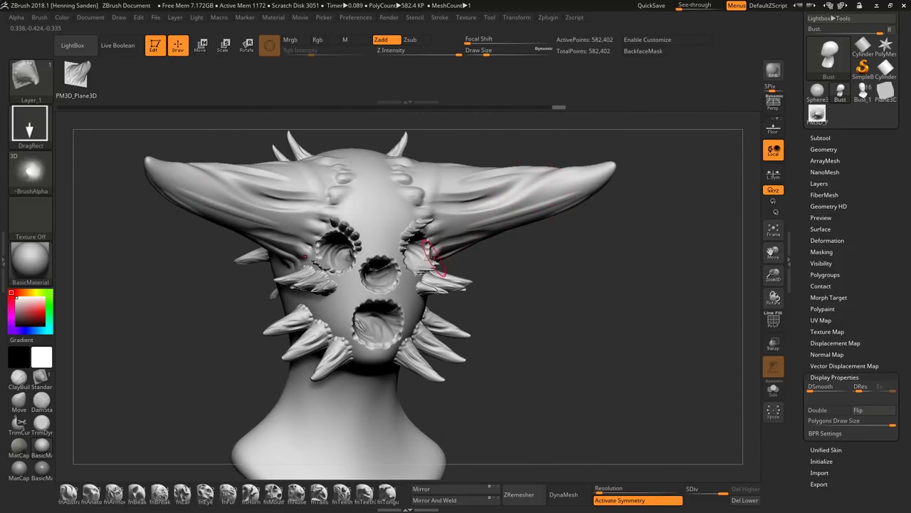
# Undo all horns and cavities on the bust back to the plain head.
pyautogui.moveTo(430, 257); pyautogui.dragTo(521, 208, button='right')
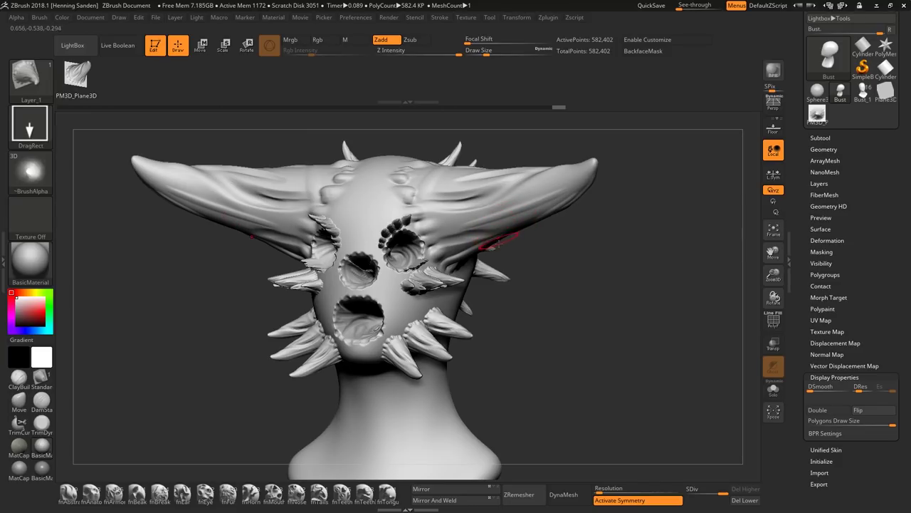
pyautogui.moveTo(498, 245); pyautogui.dragTo(475, 287, button='right')
pyautogui.keyDown('alt'); pyautogui.moveTo(466, 335); pyautogui.dragTo(456, 277, button='right'); pyautogui.keyUp('alt')
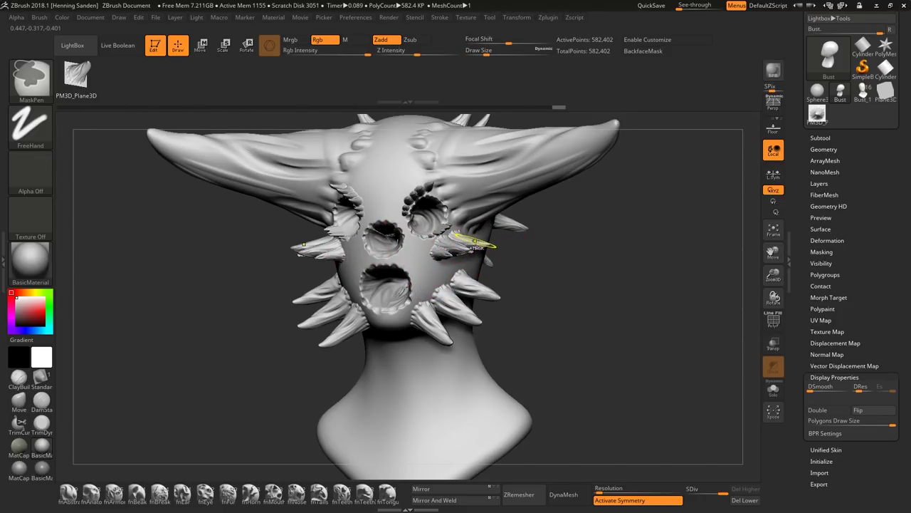
pyautogui.hotkey('ctrl', 'z')
pyautogui.hotkey('ctrl', 'z')
pyautogui.hotkey('ctrl', 'z')
pyautogui.hotkey('ctrl', 'z')
pyautogui.hotkey('ctrl', 'z')
pyautogui.hotkey('ctrl', 'z')
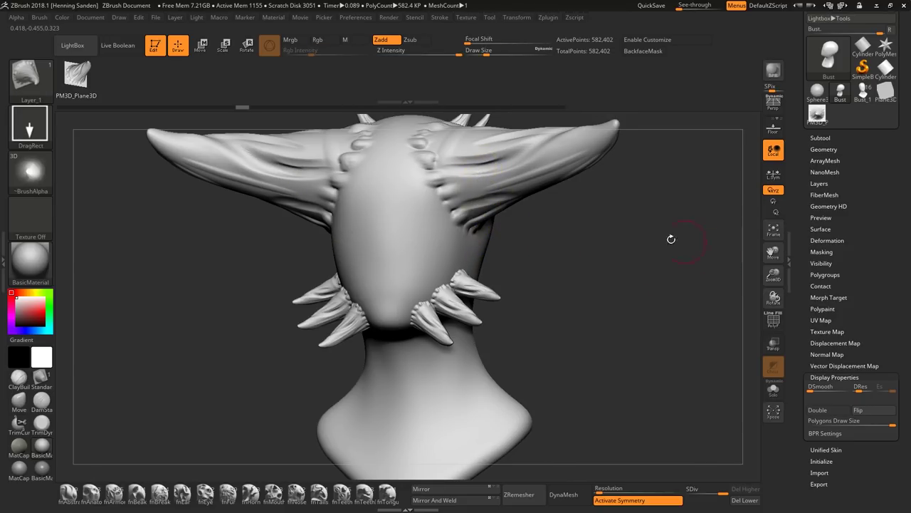
pyautogui.hotkey('ctrl', 'z')
pyautogui.hotkey('ctrl', 'z')
pyautogui.hotkey('ctrl', 'z')
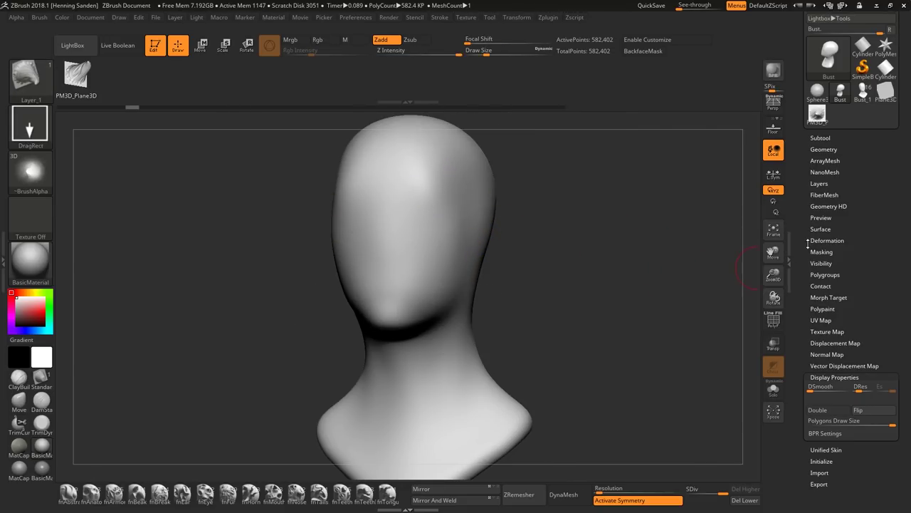
# Stamp a trial horn on the face, undo it and replace the bust's stored morph target with a new one.
pyautogui.click(820, 298)
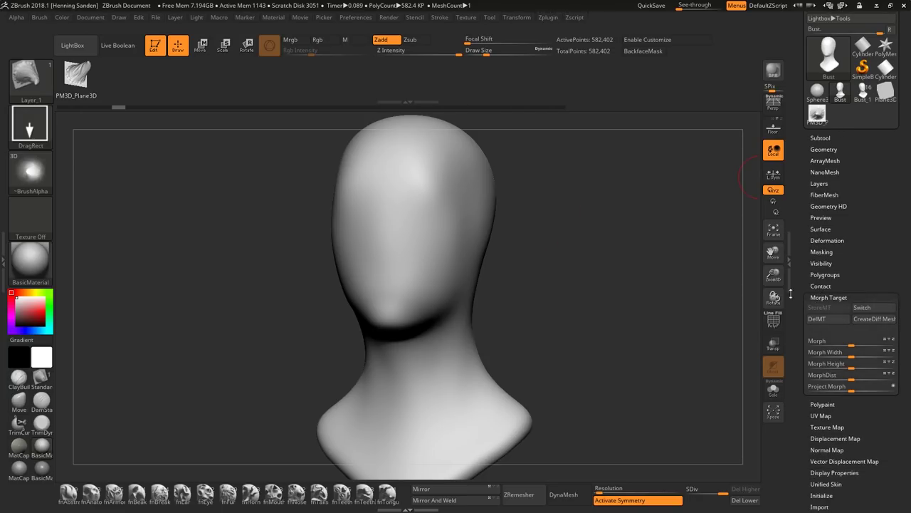
pyautogui.moveTo(413, 226)
pyautogui.mouseDown()
pyautogui.moveTo(437, 229)
pyautogui.moveTo(450, 210)
pyautogui.mouseUp()
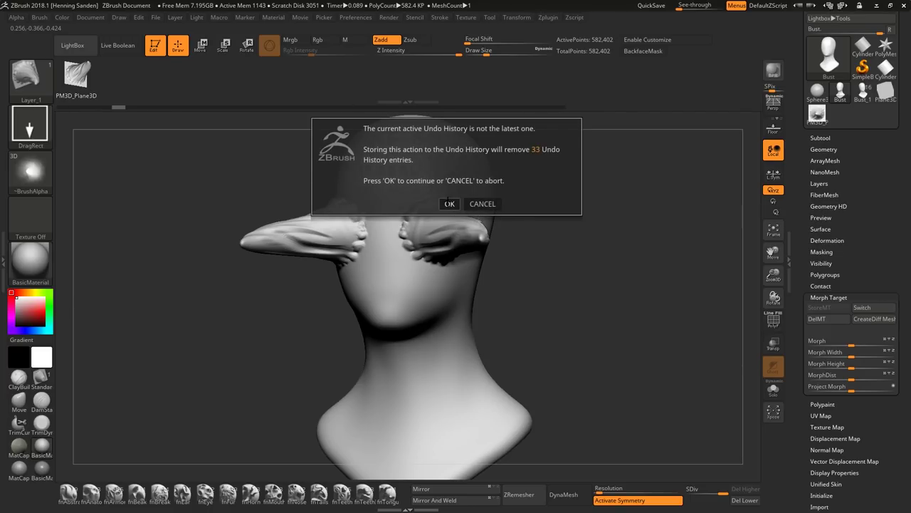
pyautogui.click(449, 203)
pyautogui.hotkey('ctrl', 'z')
pyautogui.click(824, 320)
pyautogui.click(828, 311)
# Pull a pair of large symmetrical horns out of the bust's forehead with the horn brush.
pyautogui.moveTo(425, 269); pyautogui.dragTo(422, 259, button='right')
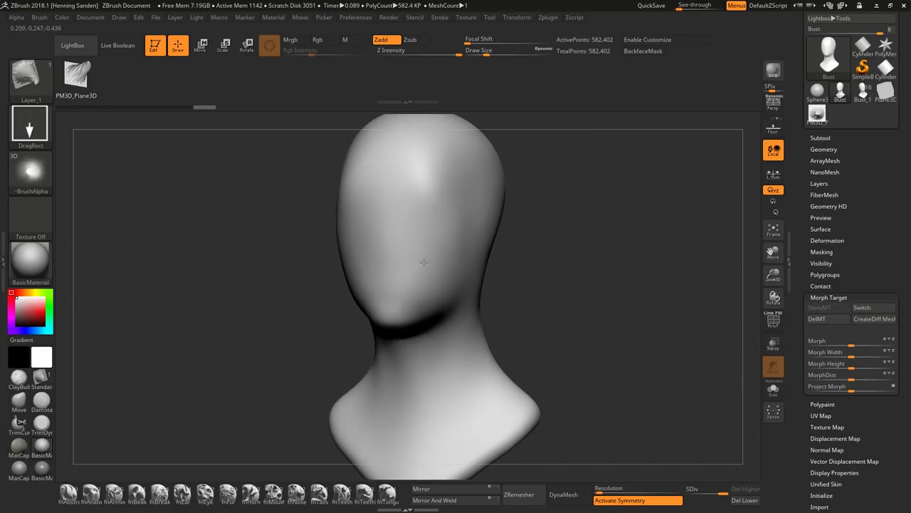
pyautogui.moveTo(436, 217); pyautogui.dragTo(476, 143)
pyautogui.moveTo(431, 263); pyautogui.dragTo(451, 227, button='right')
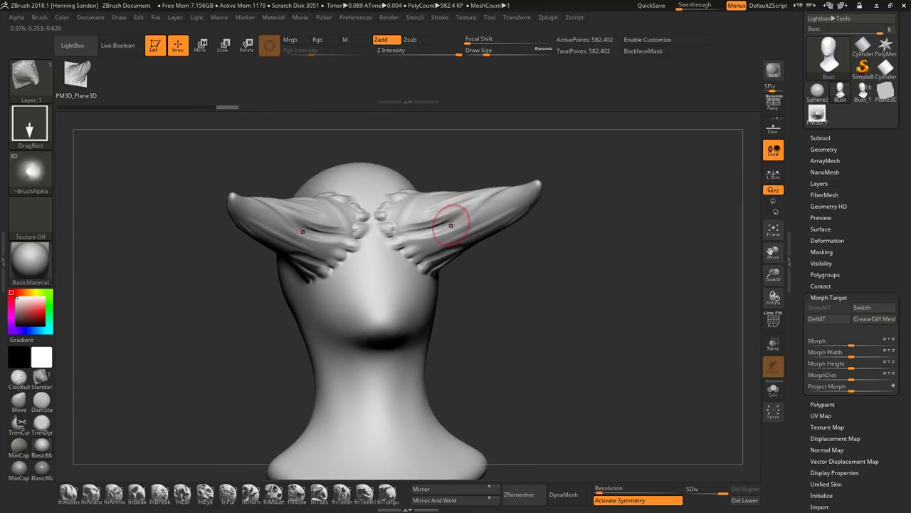
# Try stamping another horn over the large forehead horns and undo the last stroke.
pyautogui.moveTo(437, 235); pyautogui.dragTo(469, 216)
pyautogui.moveTo(468, 216); pyautogui.dragTo(482, 204, button='right')
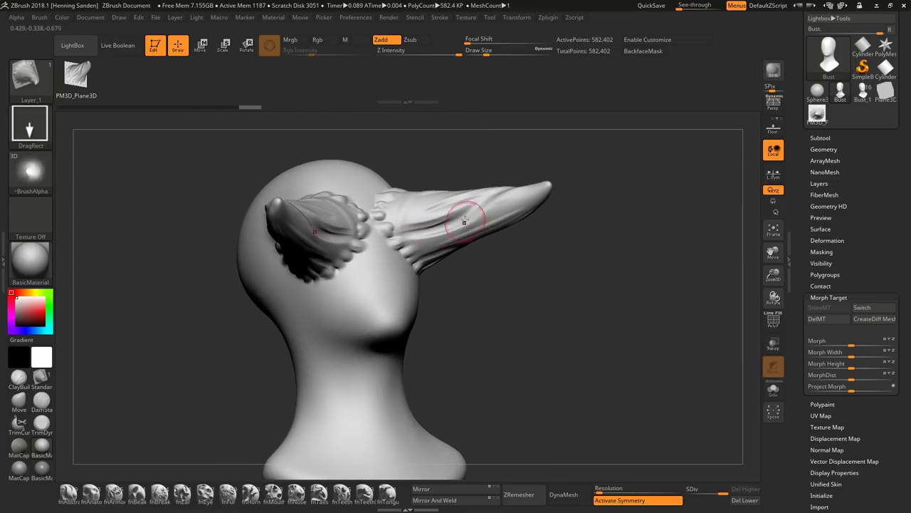
pyautogui.moveTo(459, 217); pyautogui.dragTo(356, 240)
pyautogui.hotkey('ctrl', 'z')
# Choose the Dragon02 shape of the fnEye brush, stamp a trial eye below the forehead horns and undo it.
pyautogui.click(205, 491)
pyautogui.click(168, 73)
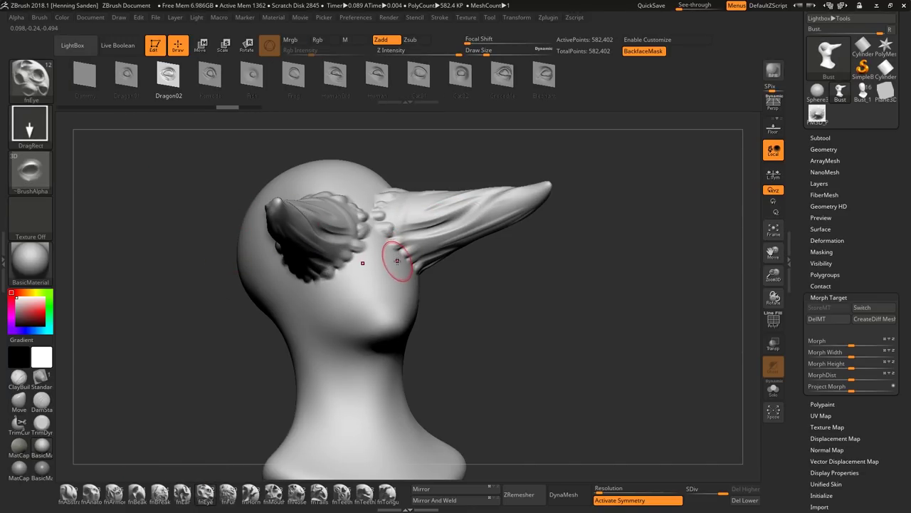
pyautogui.moveTo(403, 269); pyautogui.dragTo(415, 285)
pyautogui.moveTo(420, 283); pyautogui.dragTo(399, 271, button='right')
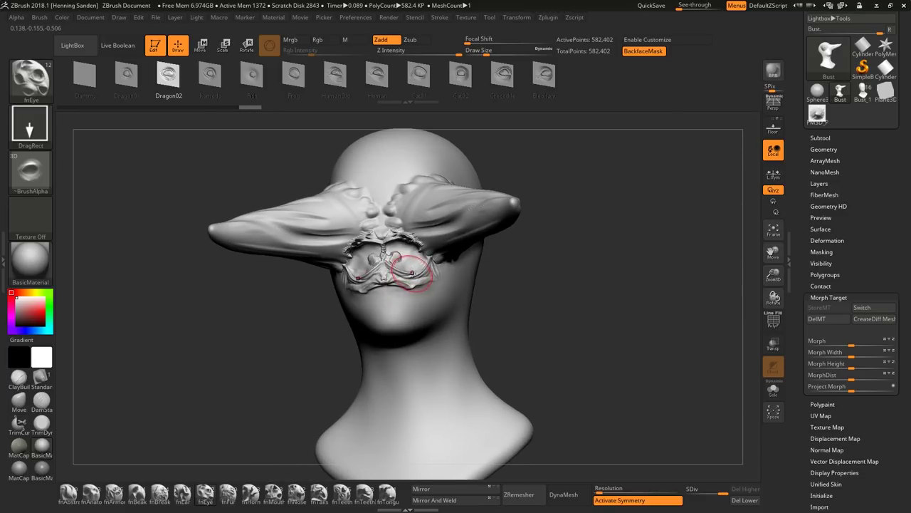
pyautogui.hotkey('ctrl', 'z')
# Try two more dragon eye stamps near the horn bases and undo both.
pyautogui.moveTo(429, 263); pyautogui.dragTo(459, 293)
pyautogui.hotkey('ctrl', 'z')
pyautogui.moveTo(441, 276)
pyautogui.mouseDown(button='right')
pyautogui.moveTo(437, 260)
pyautogui.moveTo(431, 283)
pyautogui.mouseUp(button='right')
pyautogui.moveTo(435, 268); pyautogui.dragTo(463, 295)
pyautogui.moveTo(463, 285)
pyautogui.mouseDown(button='right')
pyautogui.moveTo(473, 229)
pyautogui.moveTo(462, 269)
pyautogui.moveTo(478, 251)
pyautogui.mouseUp(button='right')
pyautogui.hotkey('ctrl', 'z')
# Delete the bust's stored morph target, undo one trial stamp and place a dragon eye over the horn base.
pyautogui.click(817, 319)
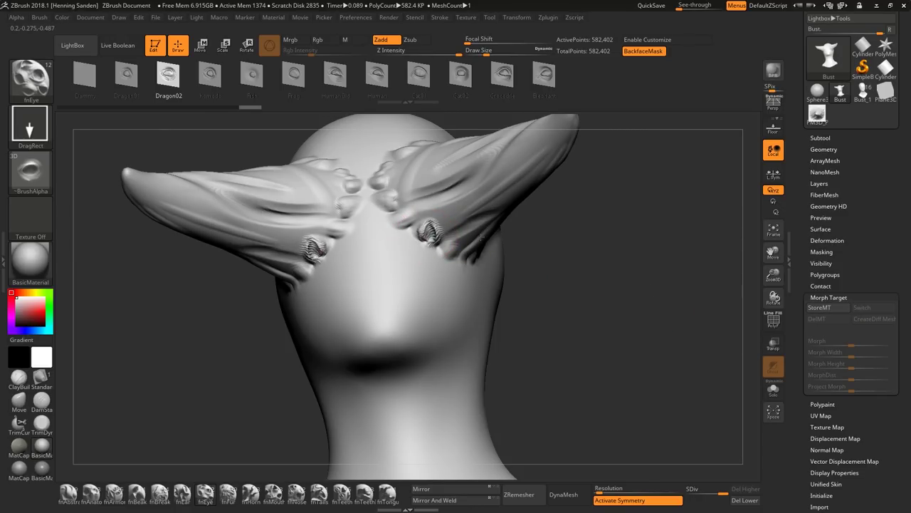
pyautogui.moveTo(509, 192); pyautogui.dragTo(507, 205)
pyautogui.hotkey('ctrl', 'z')
pyautogui.moveTo(441, 224); pyautogui.dragTo(503, 195)
pyautogui.keyDown('ctrl'); pyautogui.moveTo(515, 250); pyautogui.dragTo(523, 265, button='right'); pyautogui.keyUp('ctrl')
pyautogui.moveTo(688, 302); pyautogui.dragTo(550, 307, button='right')
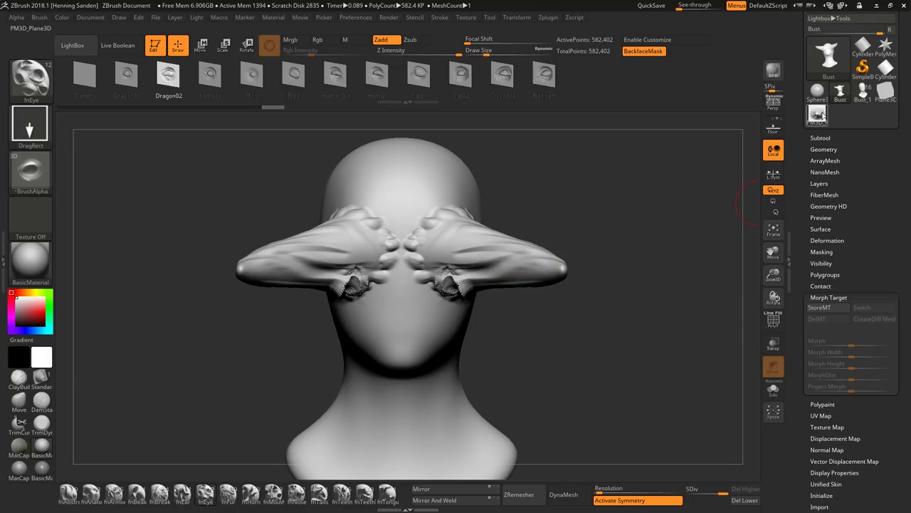
# Switch to the sculpted horn plane tool and duplicate its subtool.
pyautogui.click(823, 116)
pyautogui.click(828, 137)
pyautogui.keyDown('alt'); pyautogui.moveTo(587, 329); pyautogui.dragTo(561, 283, button='right'); pyautogui.keyUp('alt')
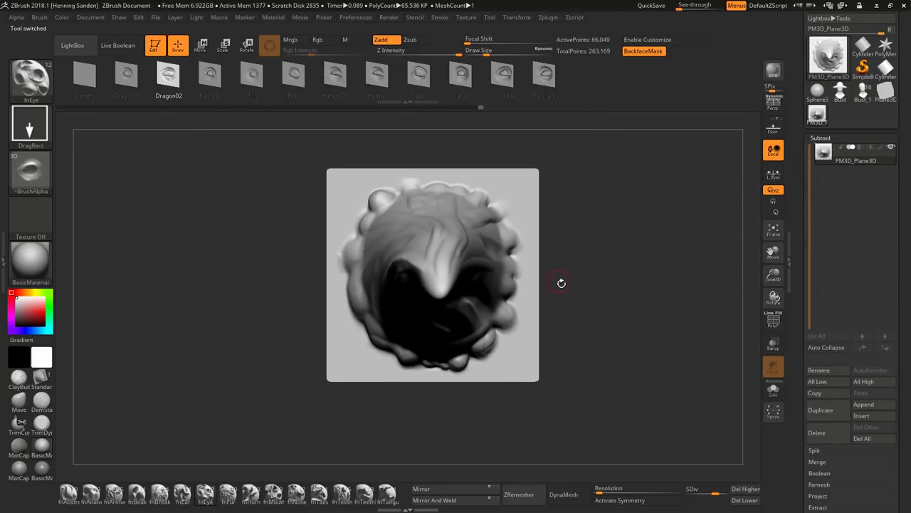
pyautogui.click(820, 410)
# Hide the original plane, alter the duplicate along its depth axis with the transform gizmo, and show both planes again.
pyautogui.moveTo(622, 251); pyautogui.dragTo(497, 251, button='right')
pyautogui.press('r')
pyautogui.moveTo(371, 374); pyautogui.dragTo(409, 373)
pyautogui.hotkey('ctrl', 'z')
pyautogui.click(890, 148)
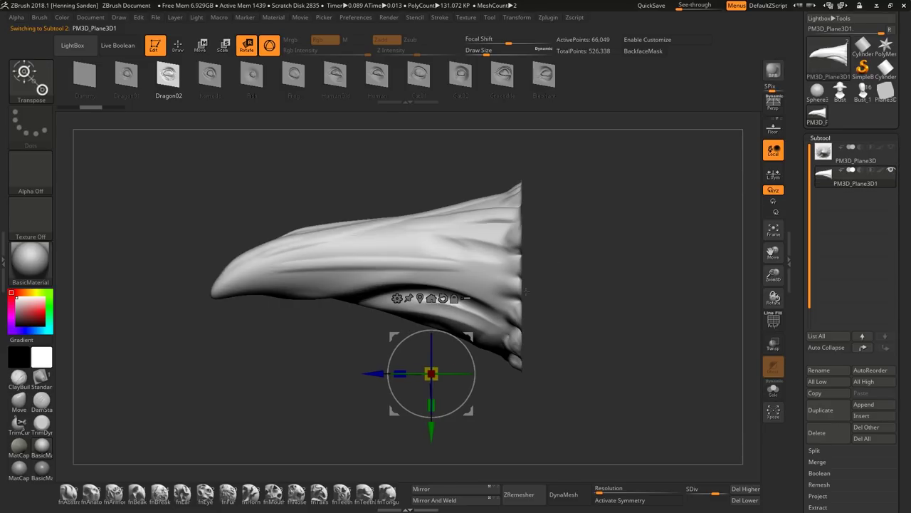
pyautogui.moveTo(377, 373); pyautogui.dragTo(561, 369)
pyautogui.moveTo(574, 277); pyautogui.dragTo(637, 241)
pyautogui.click(890, 141)
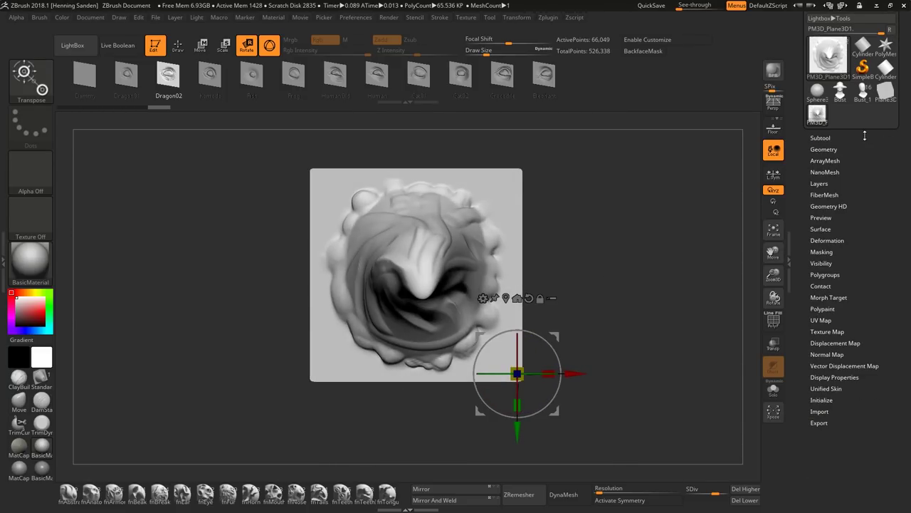
pyautogui.click(863, 136)
pyautogui.click(891, 147)
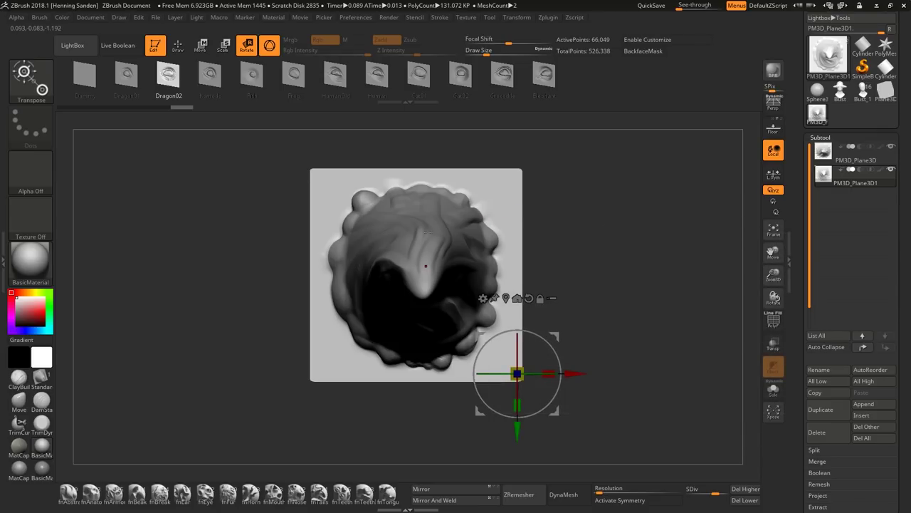
# Try to create an insert mesh brush from the horn planes and return to Draw mode.
pyautogui.press('b')
pyautogui.press('c')
pyautogui.press('h')
pyautogui.click(41, 18)
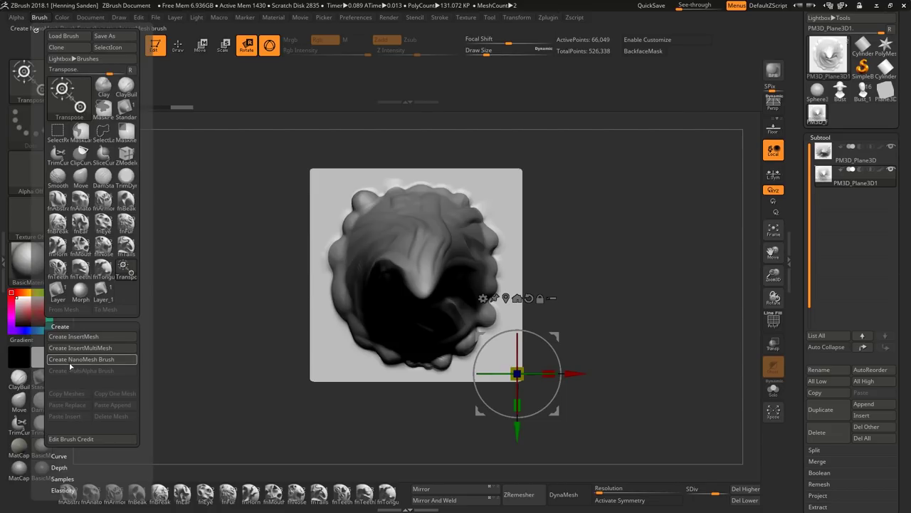
pyautogui.click(73, 336)
pyautogui.click(177, 46)
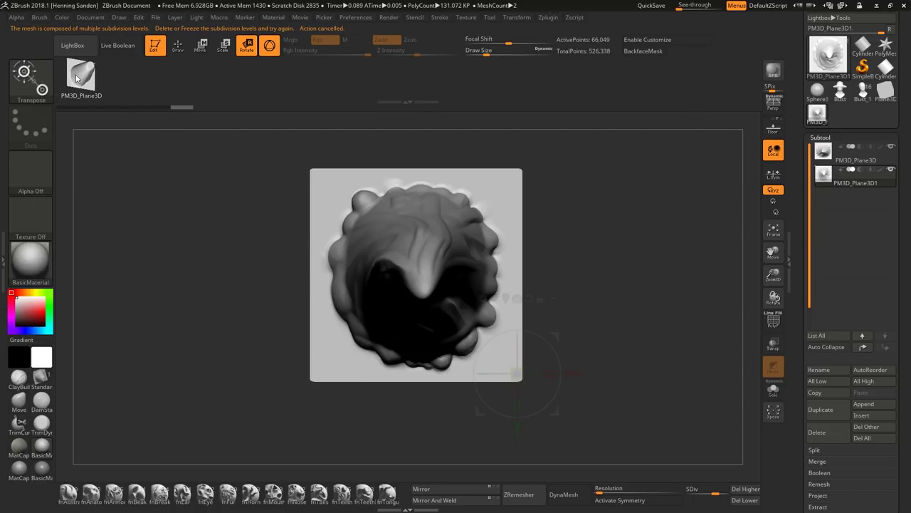
# Create a multi-alpha brush from the two horn planes on the Layer brush and select its second shape.
pyautogui.click(39, 17)
pyautogui.click(102, 422)
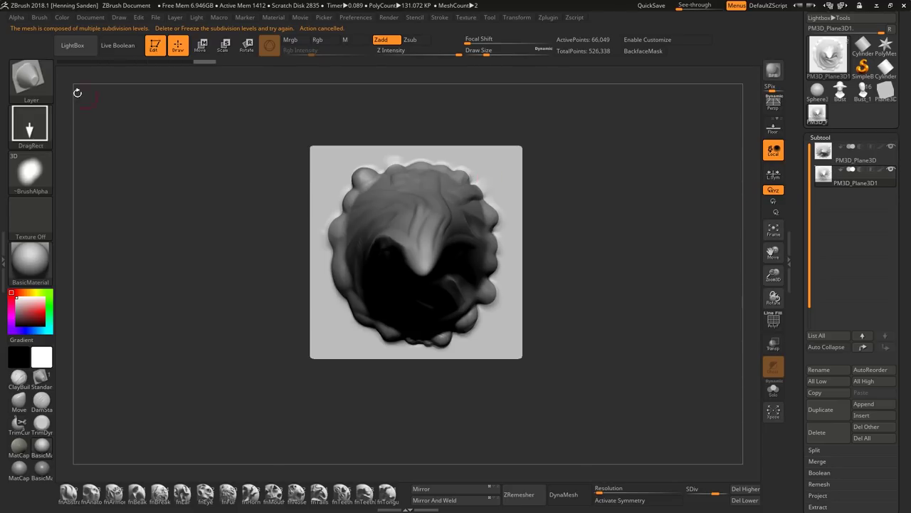
pyautogui.click(40, 17)
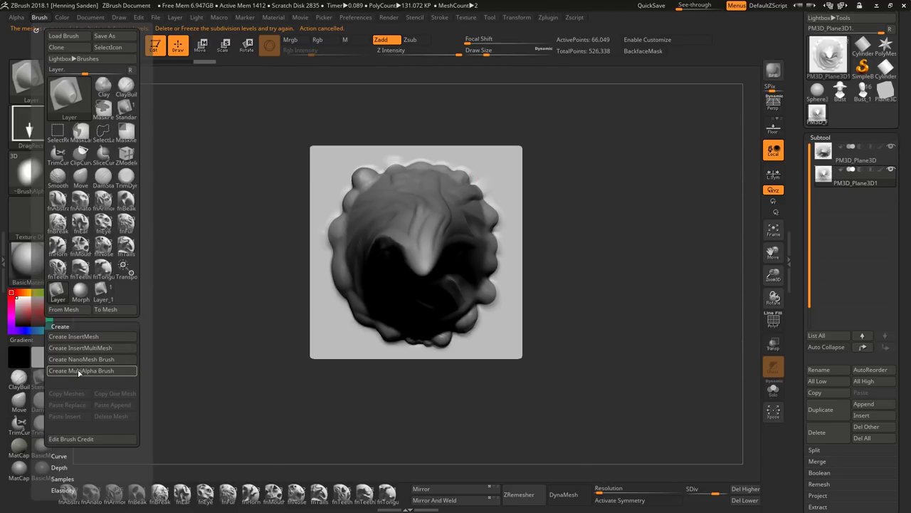
pyautogui.click(40, 18)
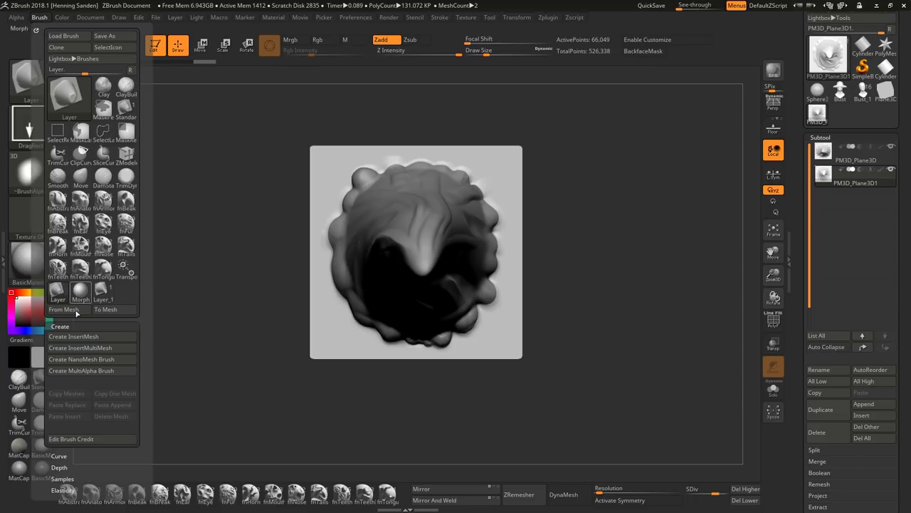
pyautogui.click(80, 371)
pyautogui.click(121, 79)
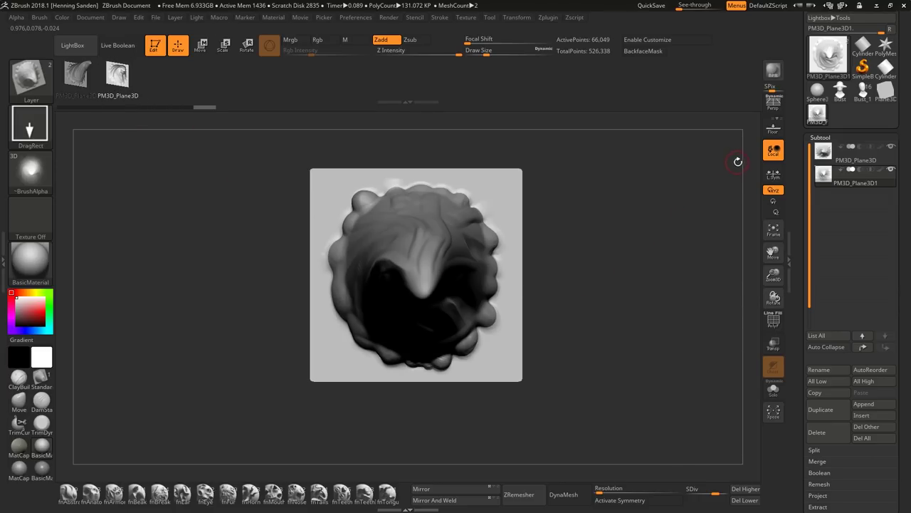
# Switch to the bust and pull a pair of horns out of the sides of the head with the second shape.
pyautogui.click(828, 155)
pyautogui.scroll(2, 802, 155)
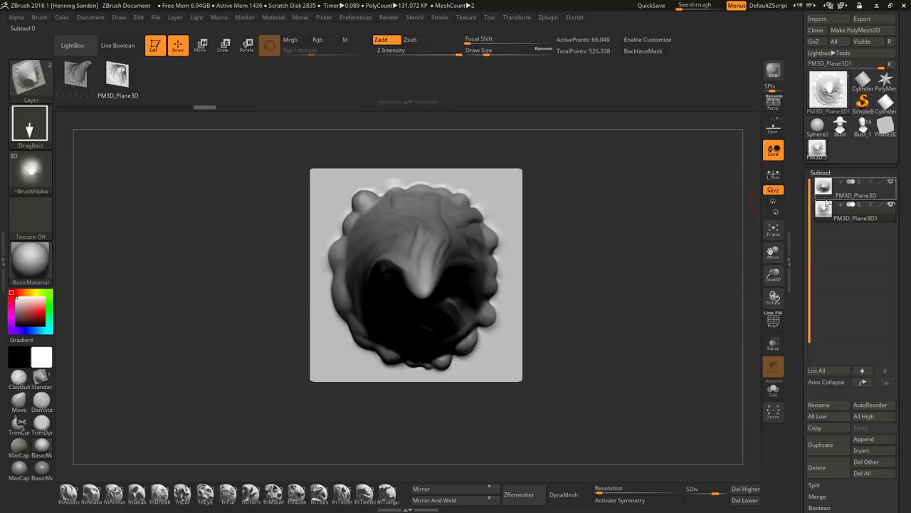
pyautogui.click(39, 17)
pyautogui.click(863, 129)
pyautogui.moveTo(479, 160); pyautogui.dragTo(491, 244)
pyautogui.moveTo(492, 243)
pyautogui.mouseDown(button='right')
pyautogui.moveTo(488, 208)
pyautogui.moveTo(512, 238)
pyautogui.mouseUp(button='right')
# Select the brush's first shape and stamp smaller horns around the upper forehead.
pyautogui.click(85, 81)
pyautogui.moveTo(457, 189); pyautogui.dragTo(438, 194, button='right')
pyautogui.moveTo(445, 181); pyautogui.dragTo(443, 184)
pyautogui.moveTo(420, 198); pyautogui.dragTo(414, 201)
pyautogui.moveTo(443, 197); pyautogui.dragTo(461, 190, button='right')
# Switch back to the horn plane tool, turn on the polyframe display and isolate the original plane subtool.
pyautogui.click(885, 133)
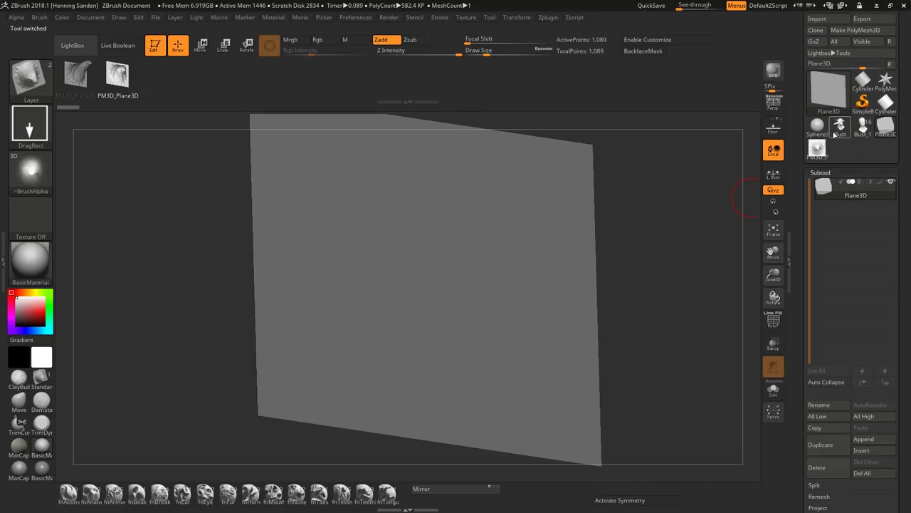
pyautogui.click(812, 152)
pyautogui.moveTo(597, 286); pyautogui.dragTo(642, 208, button='right')
pyautogui.moveTo(624, 253); pyautogui.dragTo(608, 254, button='right')
pyautogui.hotkey('shift', 'f')
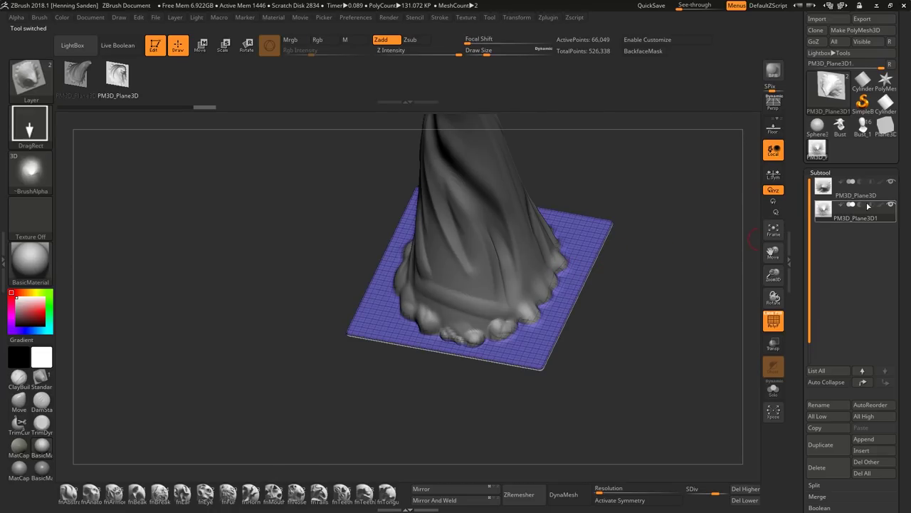
pyautogui.click(890, 183)
pyautogui.moveTo(614, 260); pyautogui.dragTo(604, 286)
pyautogui.moveTo(645, 250); pyautogui.dragTo(649, 219)
pyautogui.click(824, 189)
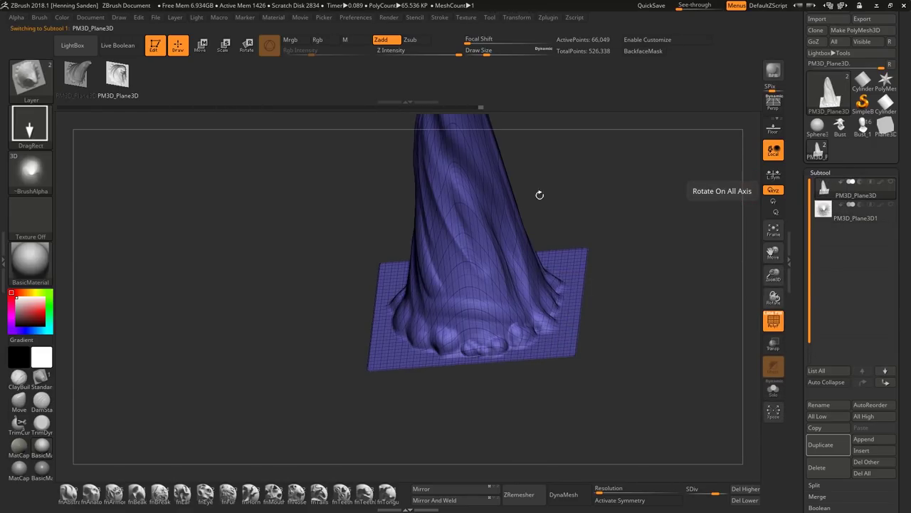
# Roll the original plane's undo history back to the flat-topped plateau stage and enlarge the Move brush's draw size.
pyautogui.moveTo(299, 110)
pyautogui.mouseDown()
pyautogui.moveTo(115, 127)
pyautogui.moveTo(123, 130)
pyautogui.mouseUp()
pyautogui.keyDown('shift'); pyautogui.moveTo(510, 252); pyautogui.dragTo(504, 285, button='right'); pyautogui.keyUp('shift')
pyautogui.press('e')
pyautogui.press('q')
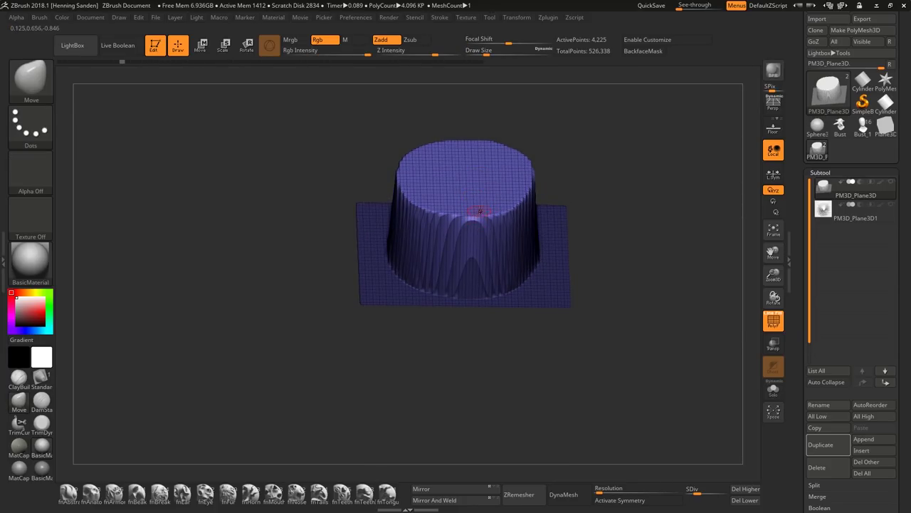
pyautogui.press('s')
pyautogui.moveTo(479, 209); pyautogui.dragTo(508, 206)
# Mask strips along the plane's outer edges around the plateau, accepting the removal of 127 undo history entries.
pyautogui.keyDown('ctrl'); pyautogui.moveTo(611, 211); pyautogui.dragTo(607, 219); pyautogui.keyUp('ctrl')
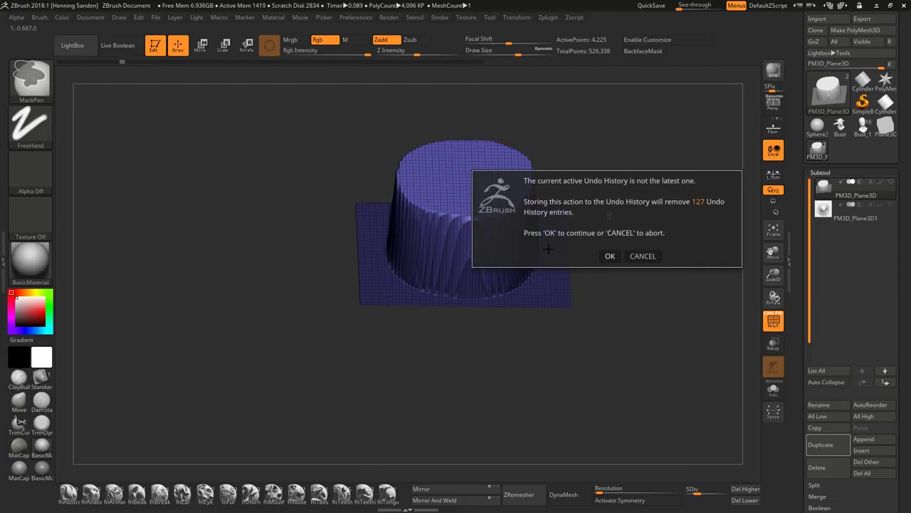
pyautogui.click(609, 255)
pyautogui.moveTo(579, 258); pyautogui.dragTo(583, 384)
pyautogui.keyDown('ctrl'); pyautogui.moveTo(603, 438); pyautogui.dragTo(549, 97); pyautogui.keyUp('ctrl')
pyautogui.keyDown('ctrl'); pyautogui.moveTo(577, 268); pyautogui.dragTo(577, 267); pyautogui.keyUp('ctrl')
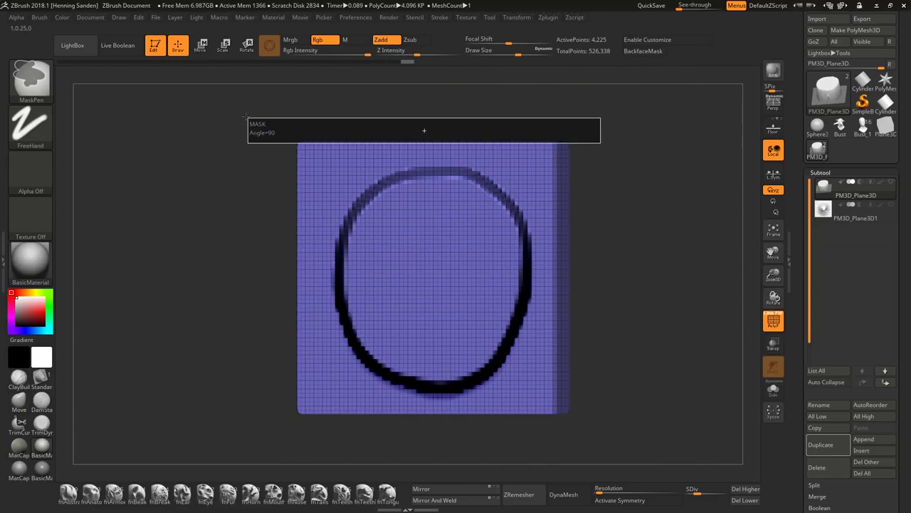
pyautogui.keyDown('ctrl'); pyautogui.moveTo(262, 105); pyautogui.dragTo(616, 152); pyautogui.keyUp('ctrl')
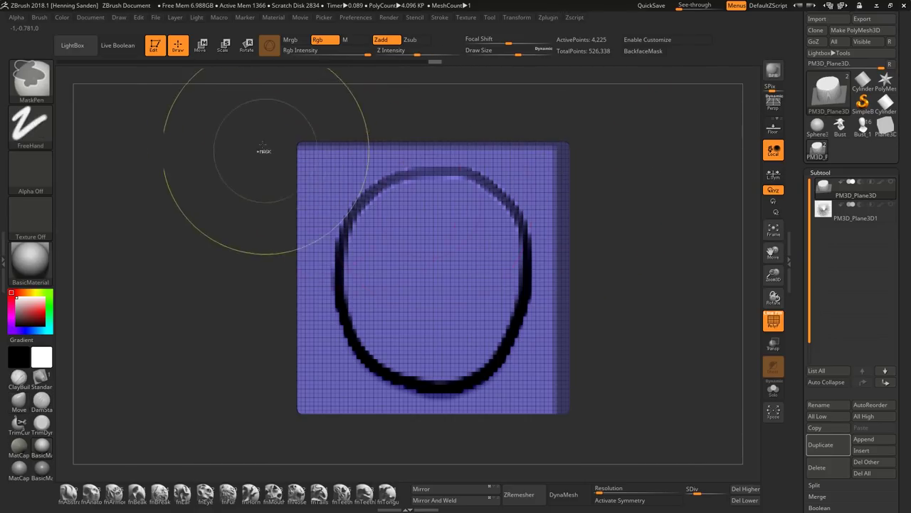
pyautogui.keyDown('ctrl'); pyautogui.moveTo(253, 105); pyautogui.dragTo(313, 440); pyautogui.keyUp('ctrl')
pyautogui.keyDown('ctrl'); pyautogui.moveTo(605, 436); pyautogui.dragTo(251, 406); pyautogui.keyUp('ctrl')
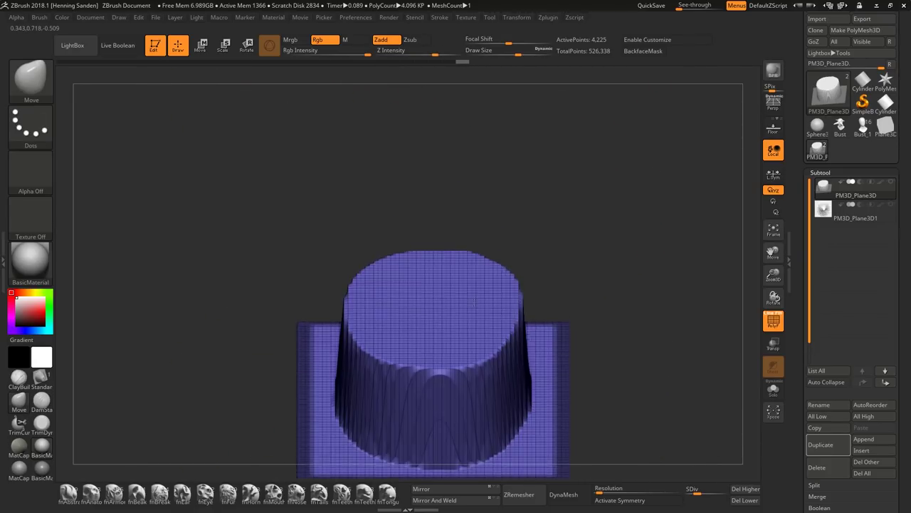
# Apply the Relax Plane Grid deformation to the masked plateau plane and compare it by undoing and redoing.
pyautogui.moveTo(712, 399); pyautogui.dragTo(783, 326)
pyautogui.scroll(-1, 796, 324)
pyautogui.scroll(-4, 835, 285)
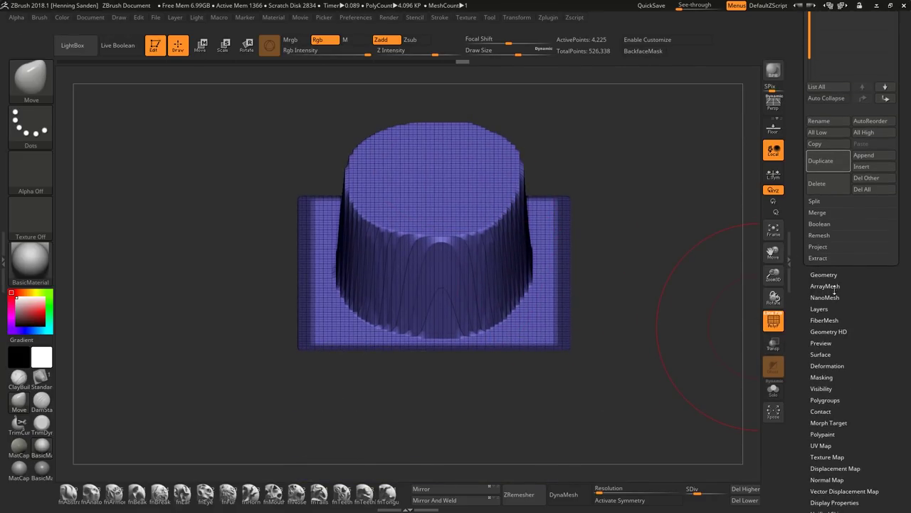
pyautogui.click(827, 365)
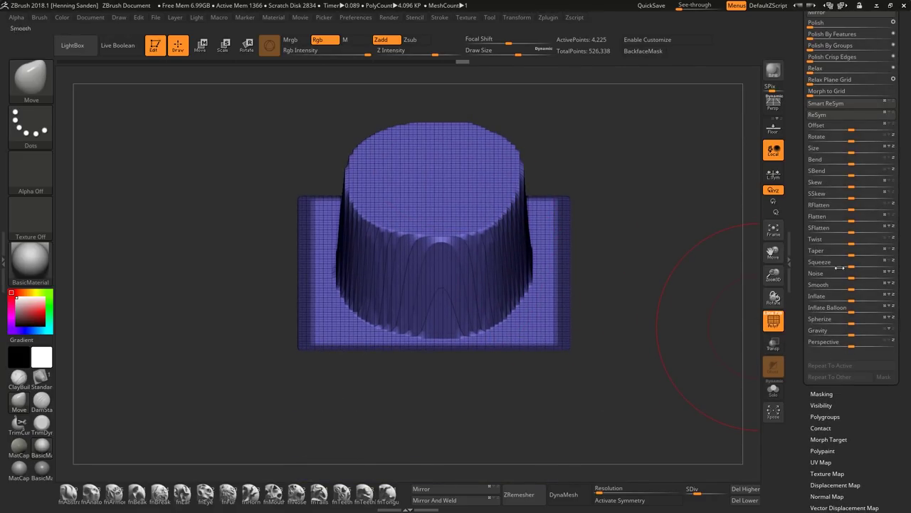
pyautogui.click(895, 85)
pyautogui.moveTo(582, 262)
pyautogui.mouseDown()
pyautogui.moveTo(573, 274)
pyautogui.moveTo(578, 255)
pyautogui.mouseUp()
pyautogui.hotkey('ctrl', 'z')
pyautogui.hotkey('ctrl', 'shift')
pyautogui.hotkey('ctrl', 'shift', 'z')
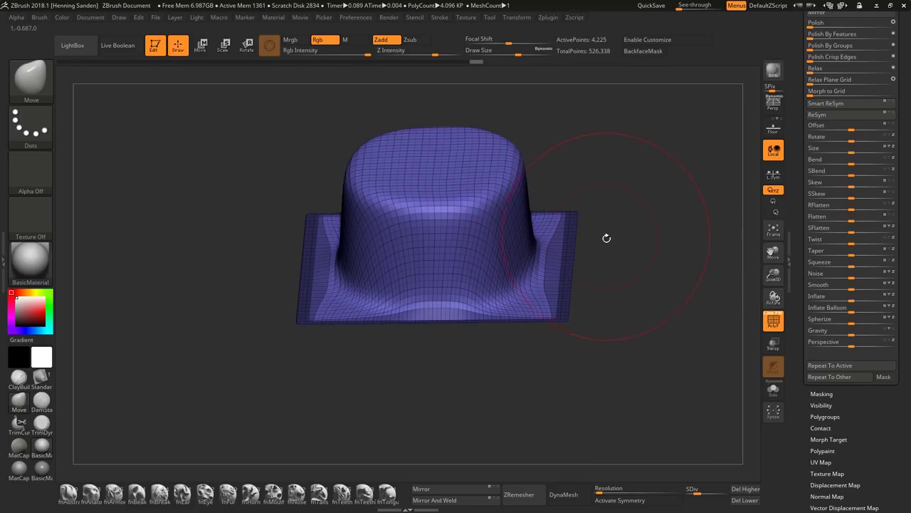
# Clear the plane's mask, turn off the polyframe display and face the plane straight from the front.
pyautogui.moveTo(606, 240); pyautogui.dragTo(612, 265, button='right')
pyautogui.keyDown('ctrl'); pyautogui.moveTo(612, 265); pyautogui.dragTo(654, 266, button='right'); pyautogui.keyUp('ctrl')
pyautogui.keyDown('ctrl'); pyautogui.moveTo(653, 267); pyautogui.dragTo(637, 237); pyautogui.keyUp('ctrl')
pyautogui.keyDown('shift'); pyautogui.moveTo(630, 220); pyautogui.dragTo(597, 254, button='right'); pyautogui.keyUp('shift')
pyautogui.hotkey('shift', 'f')
pyautogui.press('d')
pyautogui.hotkey('ctrl', 'z')
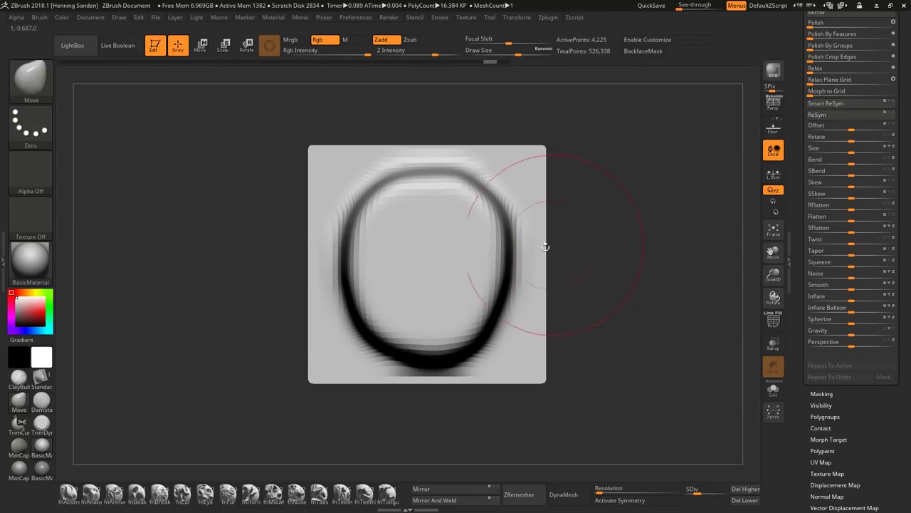
# Return to the Layer brush and add the relaxed plateau plane to it as a third shape from the mesh.
pyautogui.press('b')
pyautogui.press('l')
pyautogui.press('y')
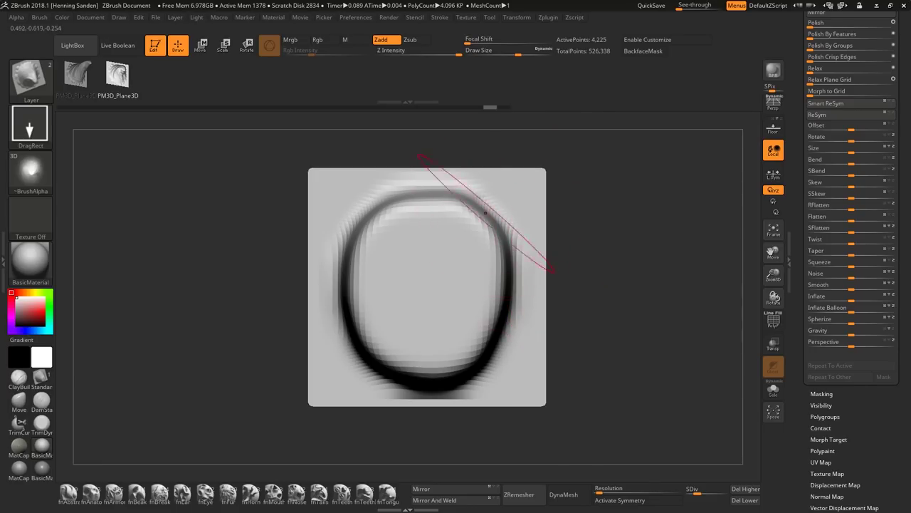
pyautogui.click(39, 18)
pyautogui.click(68, 311)
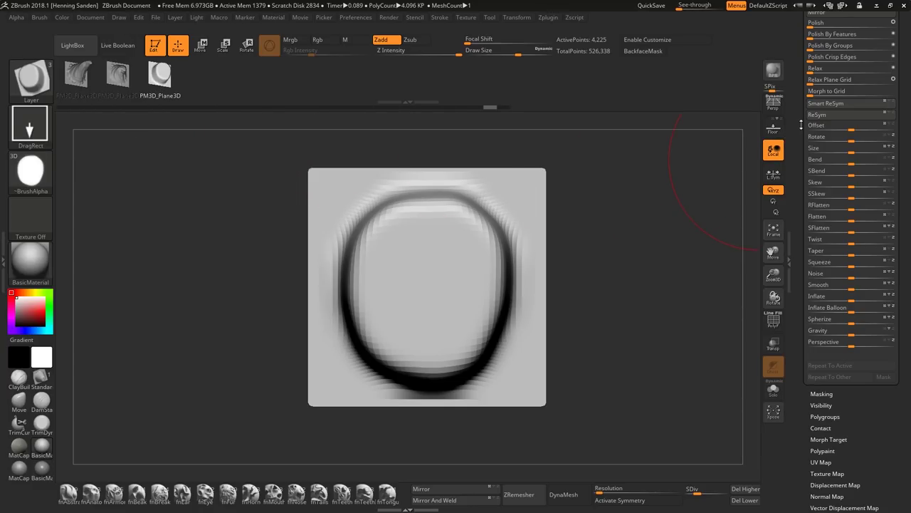
# Switch to the bust, reduce the draw size and stamp the plateau shape onto the sides of the face.
pyautogui.scroll(5, 852, 165)
pyautogui.click(841, 81)
pyautogui.press('f')
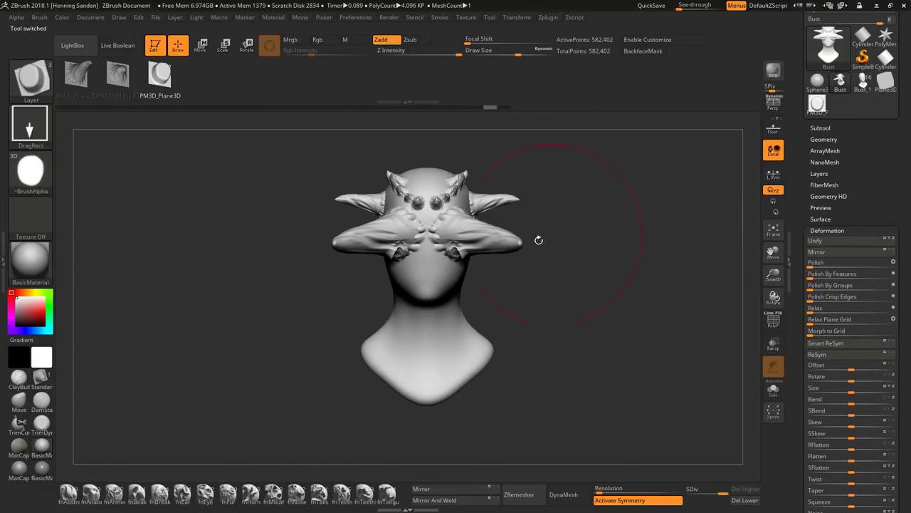
pyautogui.moveTo(527, 244)
pyautogui.mouseDown()
pyautogui.moveTo(493, 227)
pyautogui.moveTo(471, 321)
pyautogui.moveTo(481, 340)
pyautogui.mouseUp()
pyautogui.moveTo(481, 340); pyautogui.dragTo(492, 320, button='right')
pyautogui.keyDown('ctrl'); pyautogui.moveTo(491, 242); pyautogui.dragTo(479, 269, button='right'); pyautogui.keyUp('ctrl')
pyautogui.press('s')
pyautogui.moveTo(480, 268); pyautogui.dragTo(410, 296)
pyautogui.press('s')
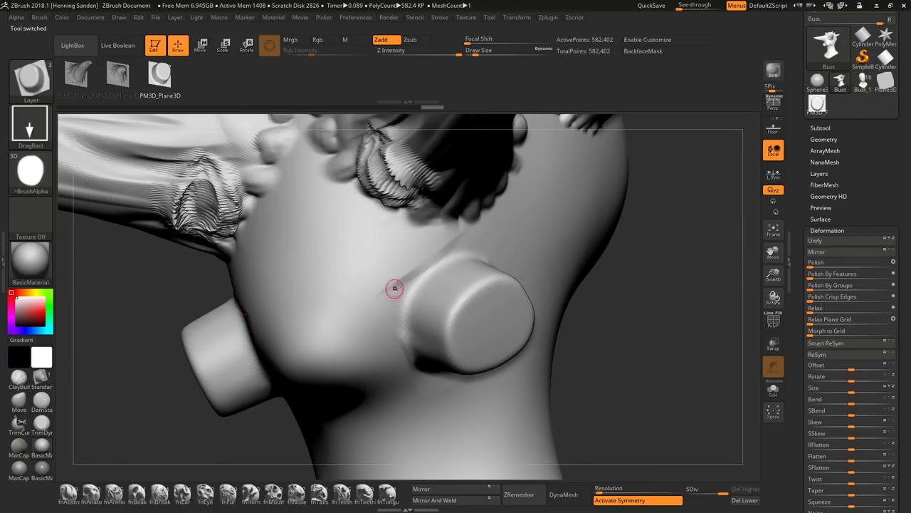
pyautogui.moveTo(390, 316); pyautogui.dragTo(410, 283, button='right')
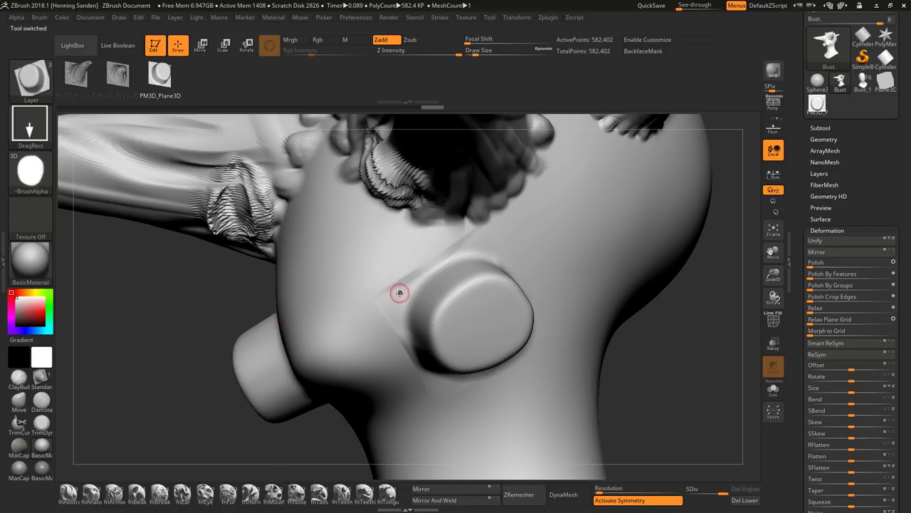
# Undo the plateau stamp and place it again on the side of the face.
pyautogui.hotkey('ctrl', 'z')
pyautogui.moveTo(423, 320)
pyautogui.mouseDown()
pyautogui.moveTo(533, 297)
pyautogui.moveTo(506, 289)
pyautogui.mouseUp()
pyautogui.moveTo(506, 289); pyautogui.dragTo(497, 293, button='right')
# Switch to the Plane3D primitive and frame it straight from the front.
pyautogui.moveTo(877, 168); pyautogui.dragTo(867, 231)
pyautogui.click(886, 166)
pyautogui.press('f')
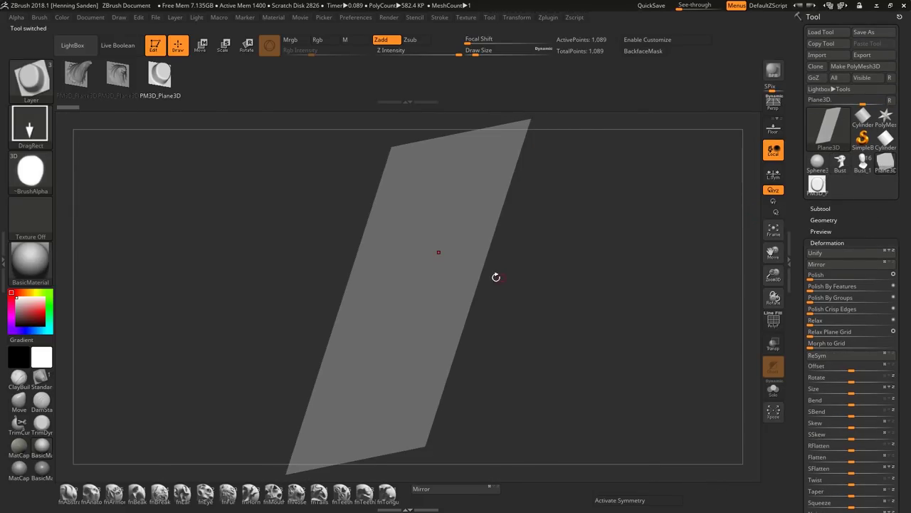
pyautogui.keyDown('shift'); pyautogui.moveTo(488, 277); pyautogui.dragTo(526, 295, button='right'); pyautogui.keyUp('shift')
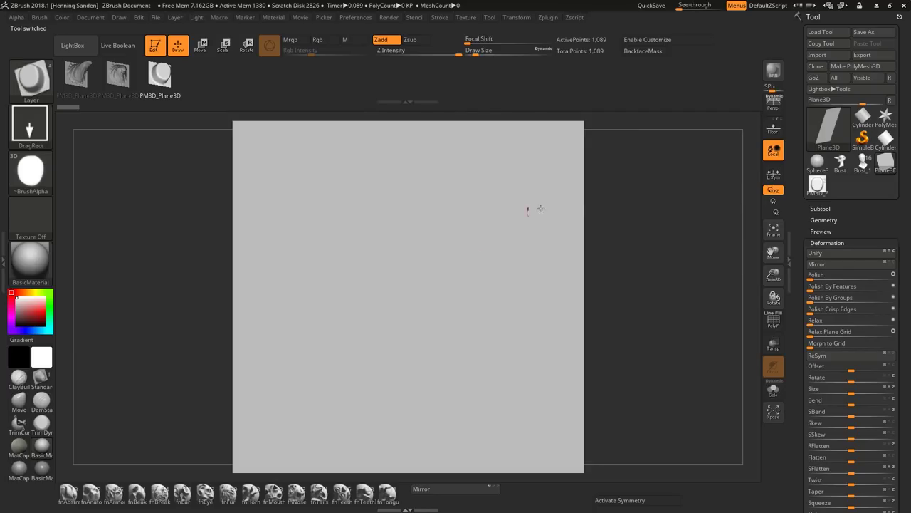
pyautogui.keyDown('ctrl'); pyautogui.moveTo(574, 241); pyautogui.dragTo(554, 263, button='right'); pyautogui.keyUp('ctrl')
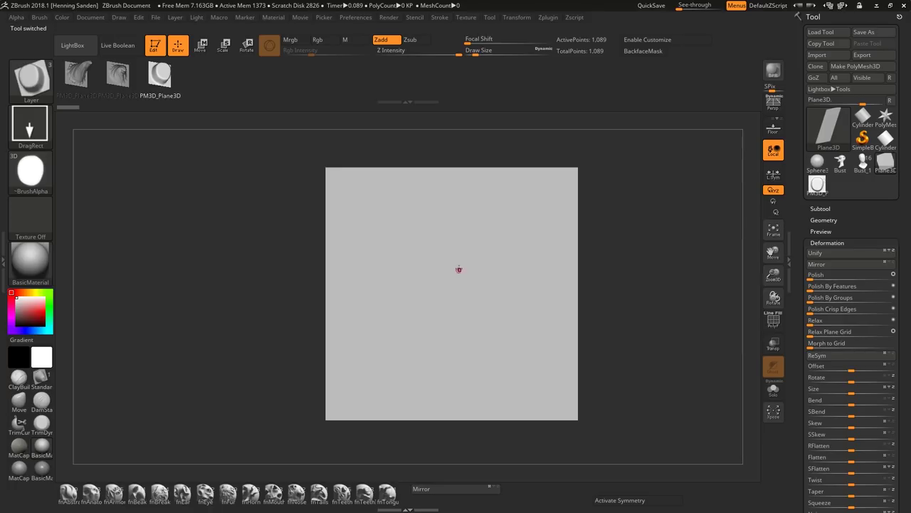
pyautogui.click(40, 18)
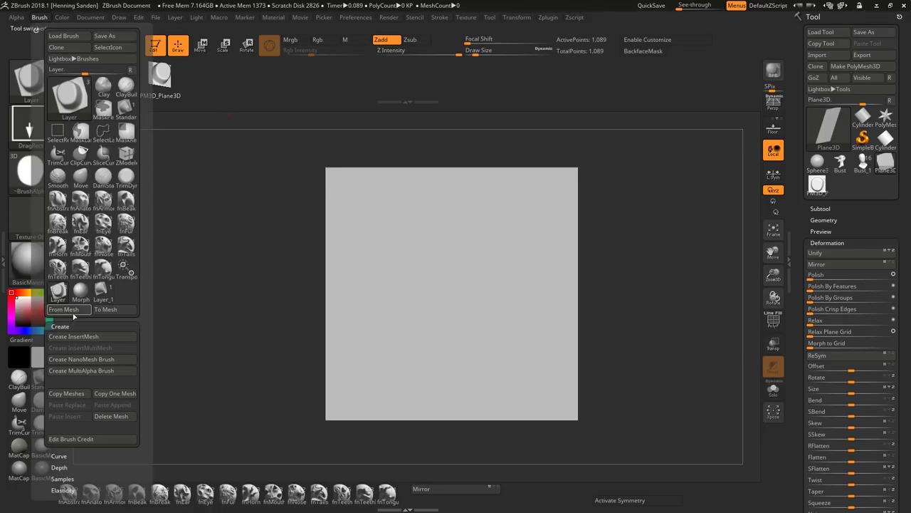
pyautogui.click(76, 314)
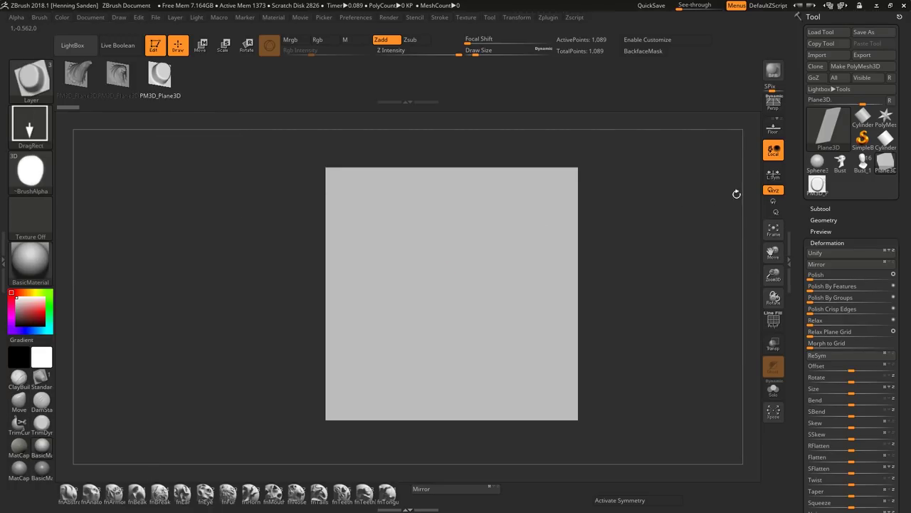
# Switch to the bust and undo all earlier stamps back to the smooth, clean head.
pyautogui.click(840, 162)
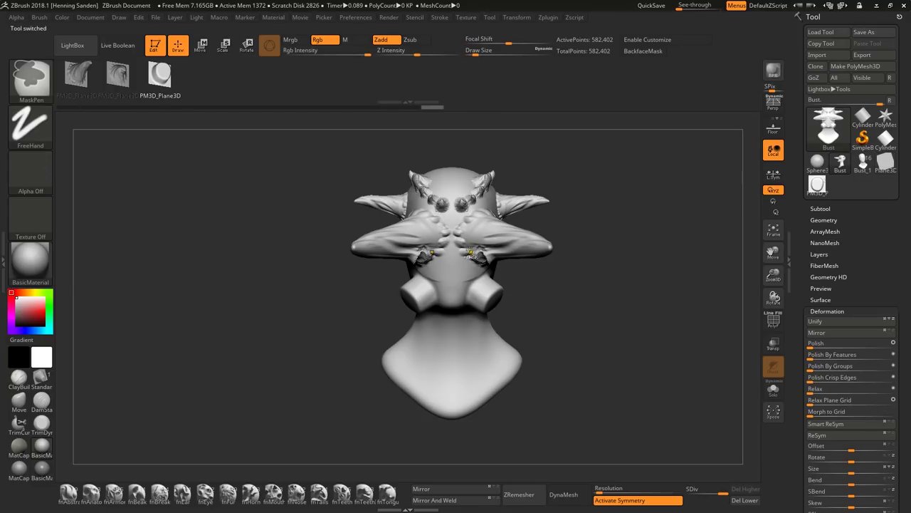
pyautogui.hotkey('ctrl', 'z')
pyautogui.hotkey('ctrl', 'z')
pyautogui.hotkey('ctrl', 'z')
pyautogui.moveTo(503, 280); pyautogui.dragTo(490, 272)
pyautogui.hotkey('ctrl', 'z')
pyautogui.moveTo(417, 319); pyautogui.dragTo(417, 328)
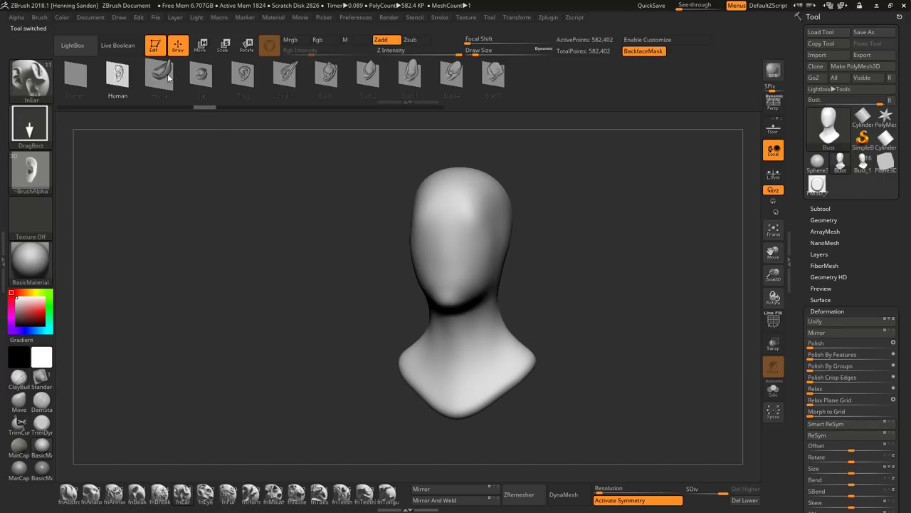
# Stamp long pointed ears from the fnEar brush symmetrically onto both sides of the head, redoing the first placement.
pyautogui.click(167, 78)
pyautogui.moveTo(568, 331); pyautogui.dragTo(537, 402)
pyautogui.moveTo(524, 237); pyautogui.dragTo(421, 153)
pyautogui.hotkey('ctrl', 'z')
pyautogui.moveTo(546, 252)
pyautogui.mouseDown()
pyautogui.moveTo(489, 180)
pyautogui.moveTo(398, 192)
pyautogui.mouseUp()
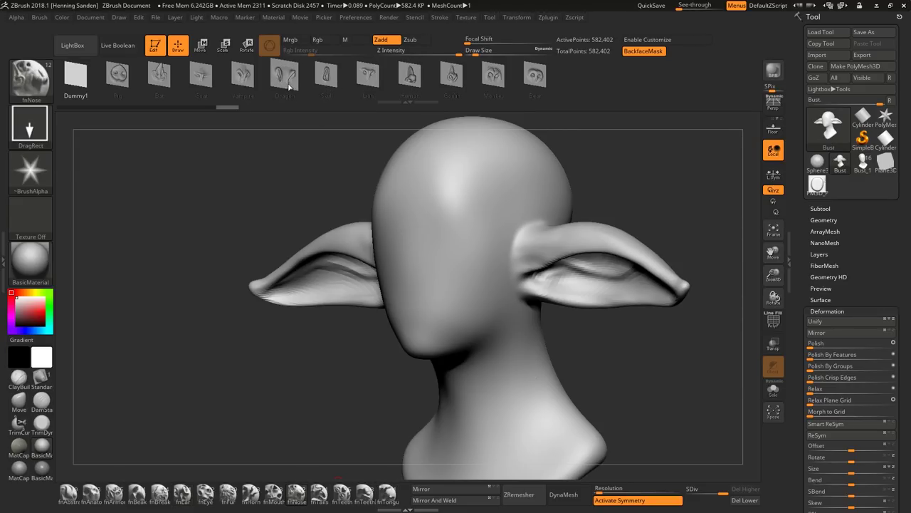
# Stamp the Skull nose of the fnNose brush at the centre of the face with symmetry off, and restore symmetry.
pyautogui.click(331, 78)
pyautogui.keyDown('shift'); pyautogui.moveTo(397, 258); pyautogui.dragTo(435, 262, button='right'); pyautogui.keyUp('shift')
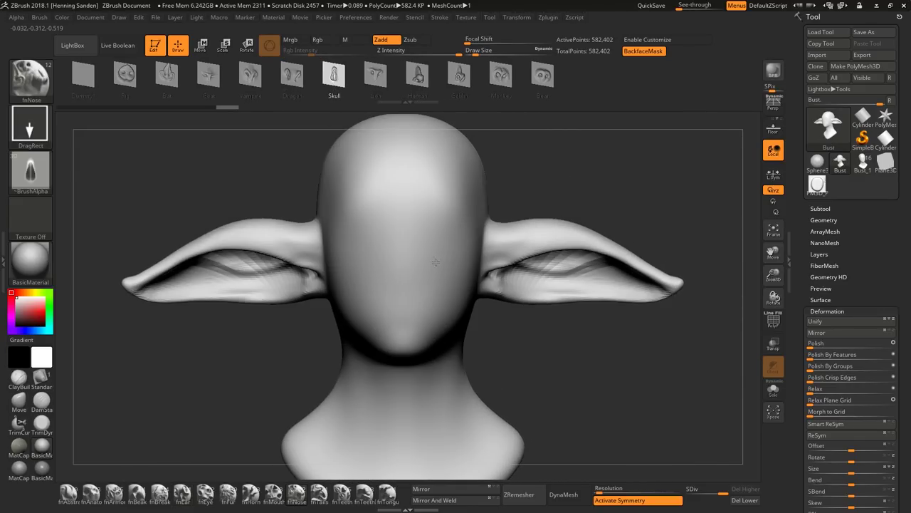
pyautogui.press('x')
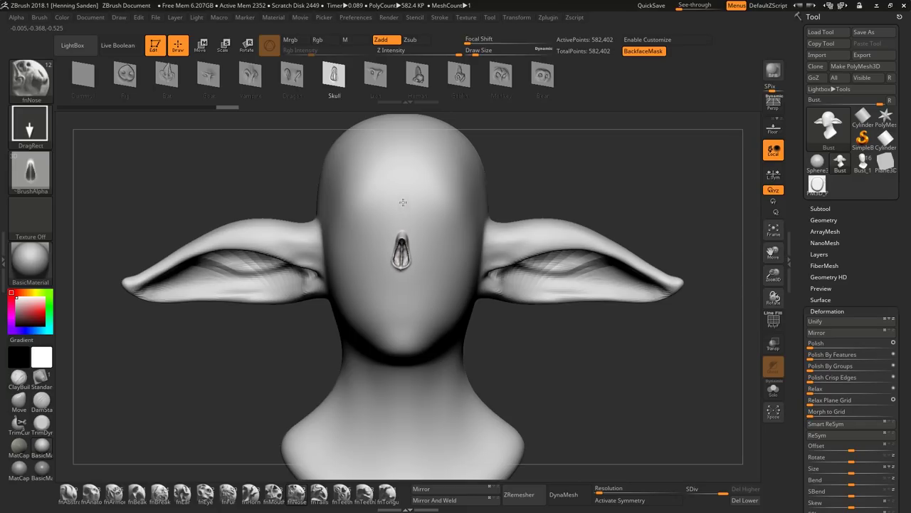
pyautogui.moveTo(403, 201); pyautogui.dragTo(402, 176)
pyautogui.press('x')
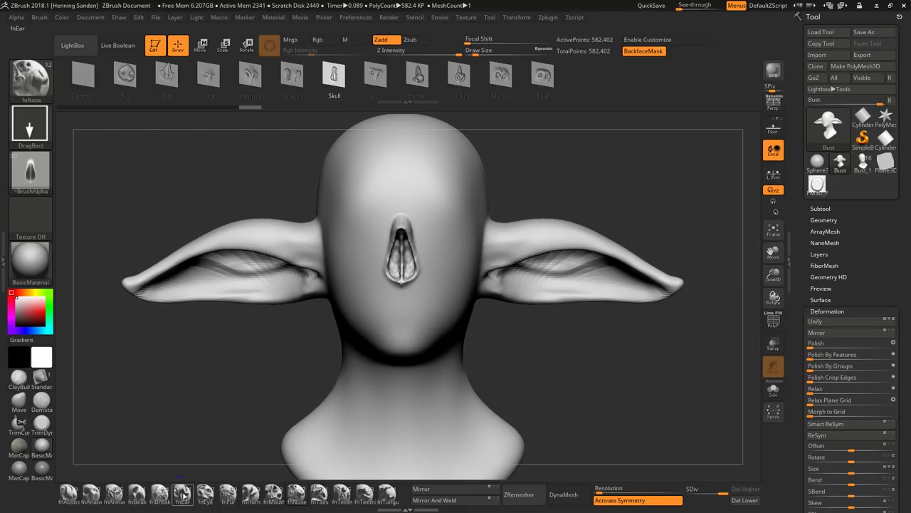
# Try the Dragon02 shape of the fnEye brush for eyes on both sides of the nose, and undo the stamps.
pyautogui.click(183, 493)
pyautogui.click(205, 494)
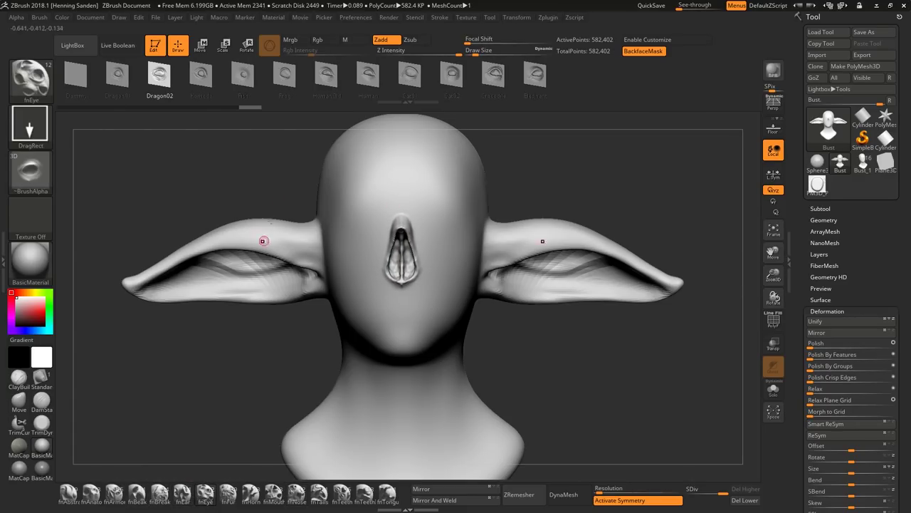
pyautogui.moveTo(478, 250); pyautogui.dragTo(461, 236, button='right')
pyautogui.moveTo(442, 232); pyautogui.dragTo(432, 184)
pyautogui.hotkey('ctrl', 'z')
pyautogui.moveTo(439, 242); pyautogui.dragTo(432, 179)
pyautogui.moveTo(431, 179); pyautogui.dragTo(450, 183, button='right')
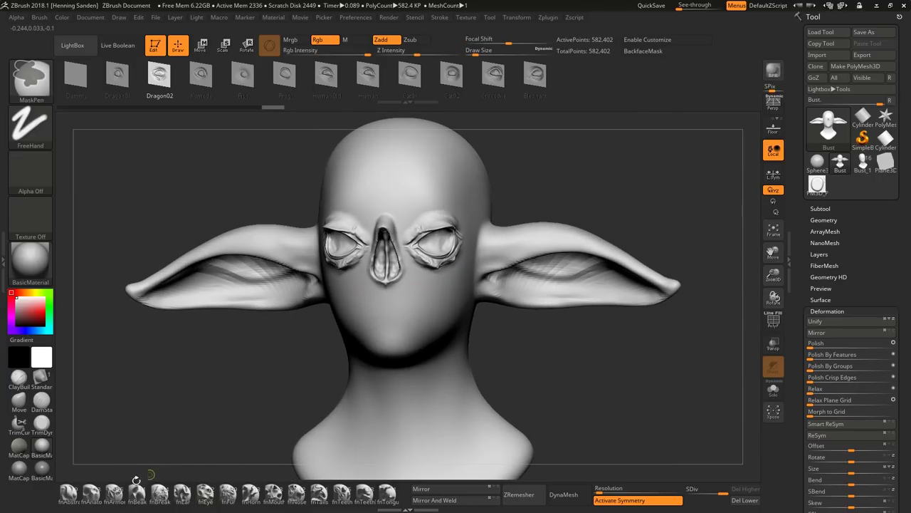
pyautogui.hotkey('ctrl', 'z')
# Stamp the Cheekbone shape of the fnAnatomy brush symmetrically around both eye areas.
pyautogui.click(91, 491)
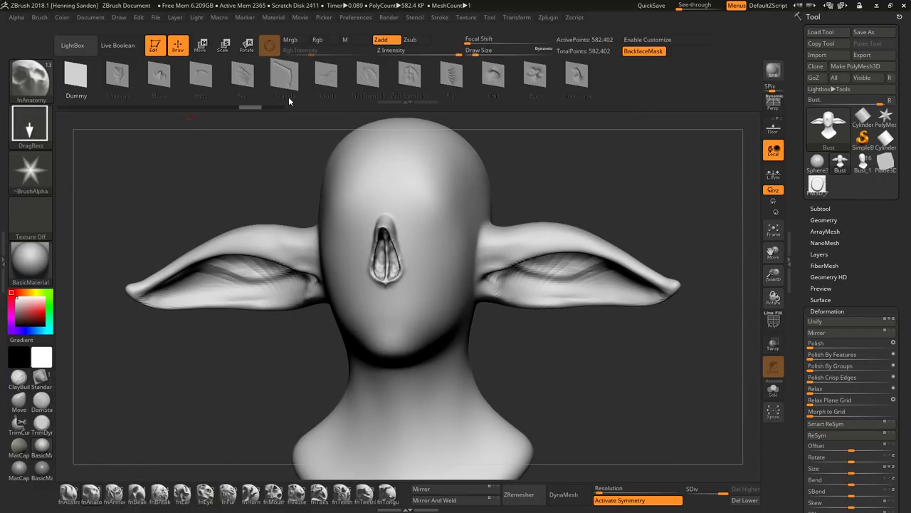
pyautogui.click(534, 75)
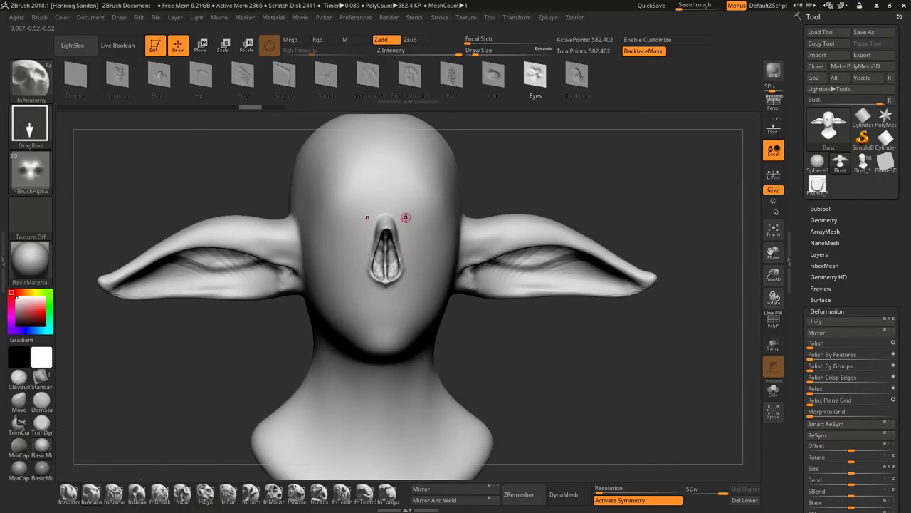
pyautogui.click(575, 76)
pyautogui.moveTo(456, 210); pyautogui.dragTo(403, 225, button='right')
pyautogui.moveTo(405, 225)
pyautogui.mouseDown()
pyautogui.moveTo(386, 156)
pyautogui.moveTo(365, 131)
pyautogui.moveTo(360, 141)
pyautogui.mouseUp()
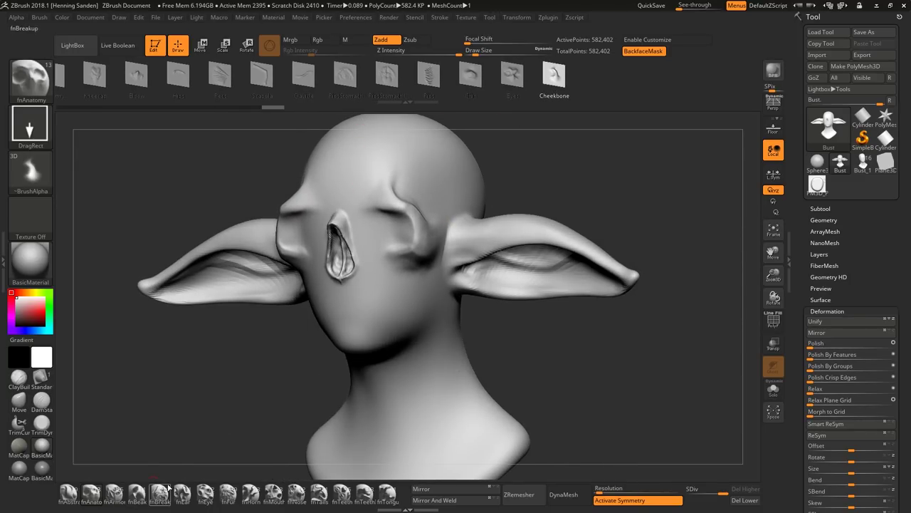
# Stamp HumanOld eyes from the fnEye brush into both eye areas, retrying the placement, and expand the Morph Target settings.
pyautogui.click(204, 493)
pyautogui.click(328, 76)
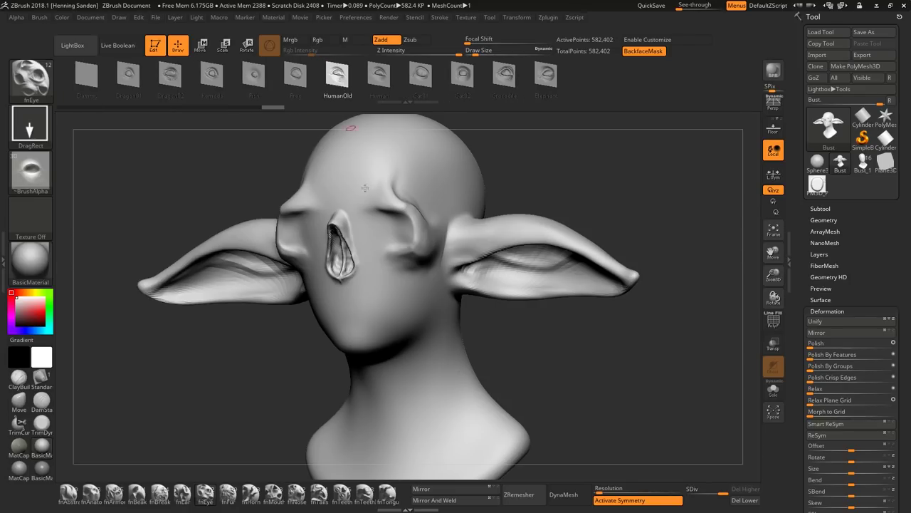
pyautogui.moveTo(346, 207); pyautogui.dragTo(384, 226, button='right')
pyautogui.moveTo(387, 229); pyautogui.dragTo(377, 183)
pyautogui.hotkey('ctrl', 'z')
pyautogui.click(824, 309)
pyautogui.click(828, 367)
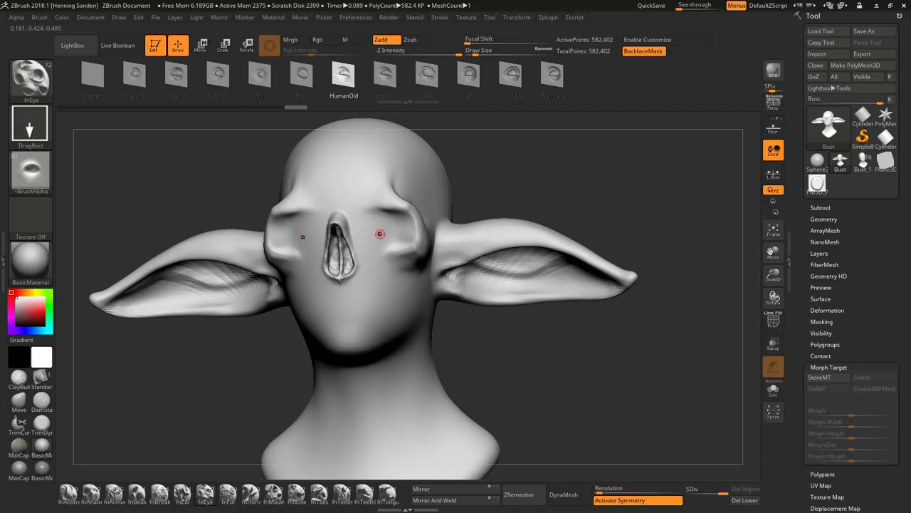
pyautogui.moveTo(380, 234)
pyautogui.mouseDown()
pyautogui.moveTo(369, 181)
pyautogui.moveTo(385, 198)
pyautogui.moveTo(379, 182)
pyautogui.mouseUp()
pyautogui.hotkey('ctrl', 'z')
pyautogui.moveTo(450, 320); pyautogui.dragTo(468, 332)
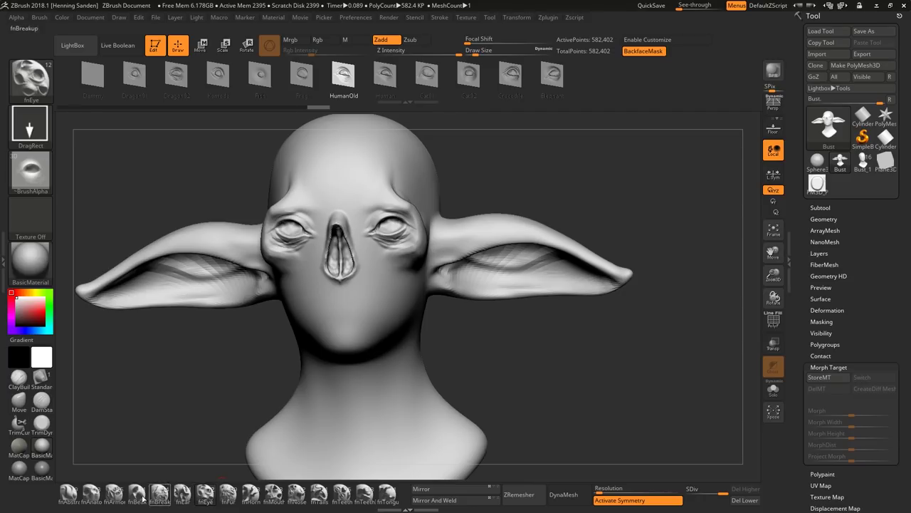
# Turn symmetry off and stamp the HumanLips shape of the fnMouth brush below the nose.
pyautogui.click(273, 491)
pyautogui.press('x')
pyautogui.click(391, 78)
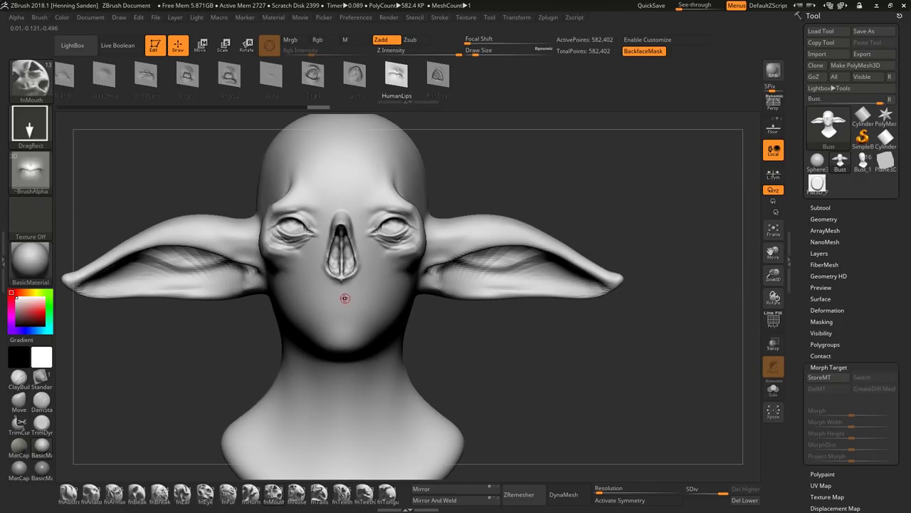
pyautogui.moveTo(342, 302); pyautogui.dragTo(342, 220)
# Stamp the Variation01 shape of the fnFur brush in several overlapping patches across the chest without symmetry.
pyautogui.moveTo(225, 494)
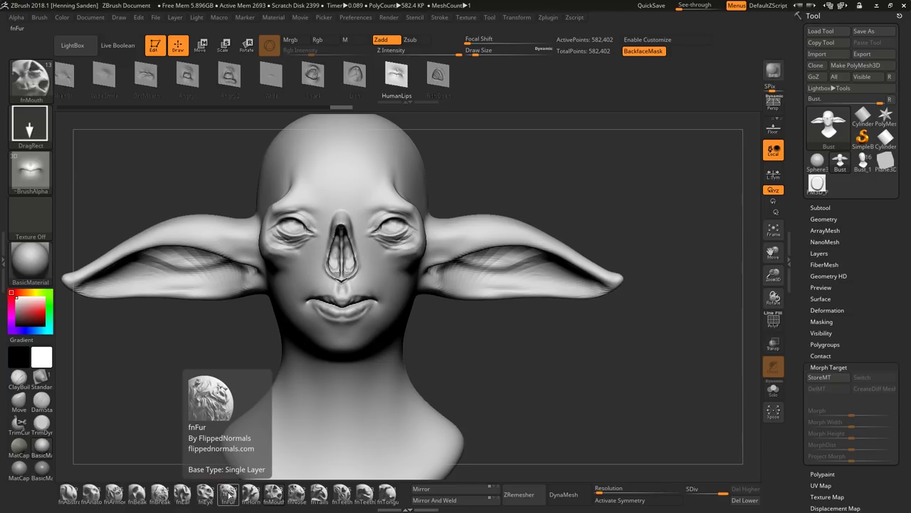
pyautogui.click(410, 76)
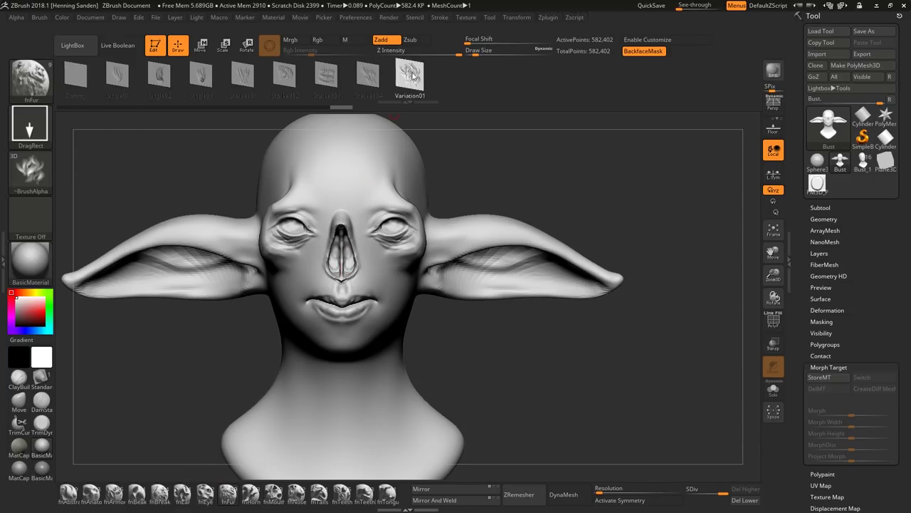
pyautogui.moveTo(476, 276); pyautogui.dragTo(408, 287, button='right')
pyautogui.moveTo(457, 359)
pyautogui.keyDown('alt'); pyautogui.mouseDown(button='right')
pyautogui.moveTo(435, 332)
pyautogui.moveTo(437, 407)
pyautogui.mouseUp(button='right'); pyautogui.keyUp('alt')
pyautogui.press('x')
pyautogui.press('x')
pyautogui.moveTo(436, 408); pyautogui.dragTo(437, 460)
pyautogui.moveTo(438, 456); pyautogui.dragTo(483, 430, button='right')
pyautogui.moveTo(398, 457); pyautogui.dragTo(399, 471)
pyautogui.moveTo(405, 395)
pyautogui.mouseDown(button='right')
pyautogui.moveTo(413, 376)
pyautogui.moveTo(401, 368)
pyautogui.moveTo(385, 279)
pyautogui.mouseUp(button='right')
pyautogui.moveTo(362, 336); pyautogui.dragTo(365, 366)
# Continue the fur stamps around the shoulders and lower edge of the bust.
pyautogui.moveTo(365, 363); pyautogui.dragTo(449, 357, button='right')
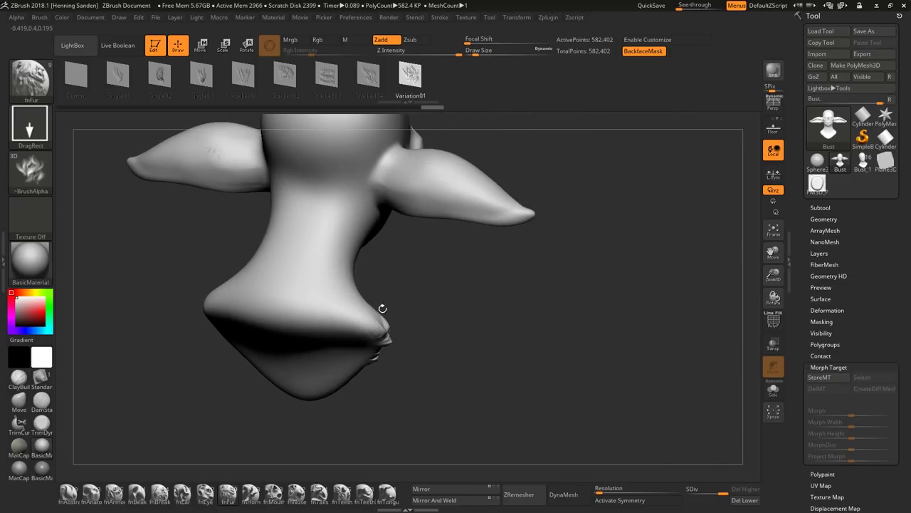
pyautogui.moveTo(328, 299); pyautogui.dragTo(328, 328)
pyautogui.moveTo(276, 298); pyautogui.dragTo(275, 324)
pyautogui.moveTo(216, 299); pyautogui.dragTo(217, 324)
pyautogui.moveTo(268, 271); pyautogui.dragTo(292, 406, button='right')
pyautogui.moveTo(292, 406); pyautogui.dragTo(258, 381)
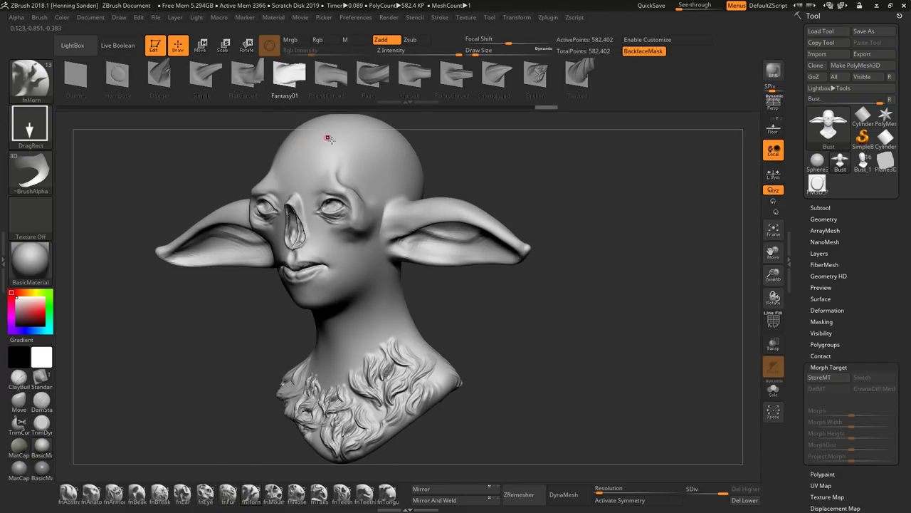
# Turn symmetry on and stamp large Fantasy01 horns from the fnHorn brush onto both sides of the head.
pyautogui.press('x')
pyautogui.moveTo(395, 159); pyautogui.dragTo(383, 163, button='right')
pyautogui.moveTo(385, 162); pyautogui.dragTo(418, 99)
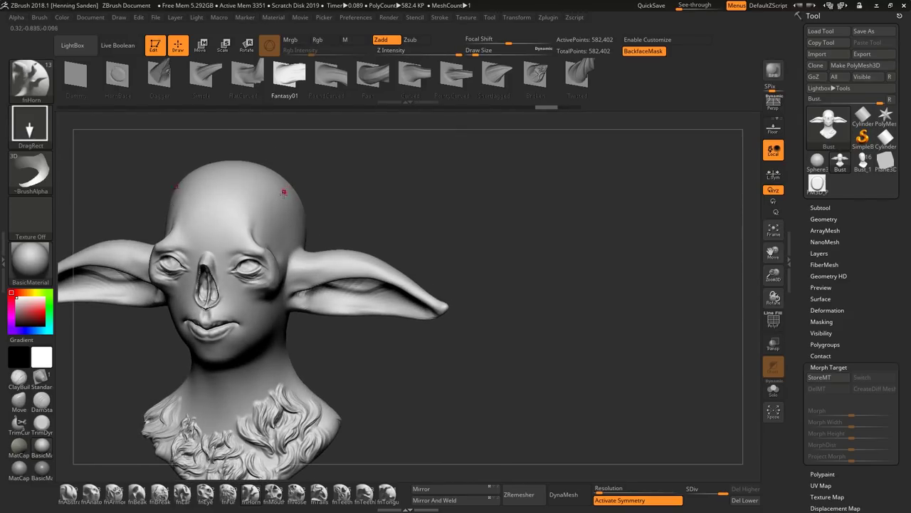
pyautogui.moveTo(287, 214); pyautogui.dragTo(287, 160)
pyautogui.moveTo(311, 228)
pyautogui.mouseDown(button='right')
pyautogui.moveTo(315, 237)
pyautogui.moveTo(320, 192)
pyautogui.moveTo(338, 195)
pyautogui.moveTo(349, 303)
pyautogui.moveTo(338, 312)
pyautogui.mouseUp(button='right')
# Select the ClayBuildup brush, adjust its draw size and build up ridges on the forehead along the horn bases.
pyautogui.press('b')
pyautogui.press('c')
pyautogui.press('b')
pyautogui.press('s')
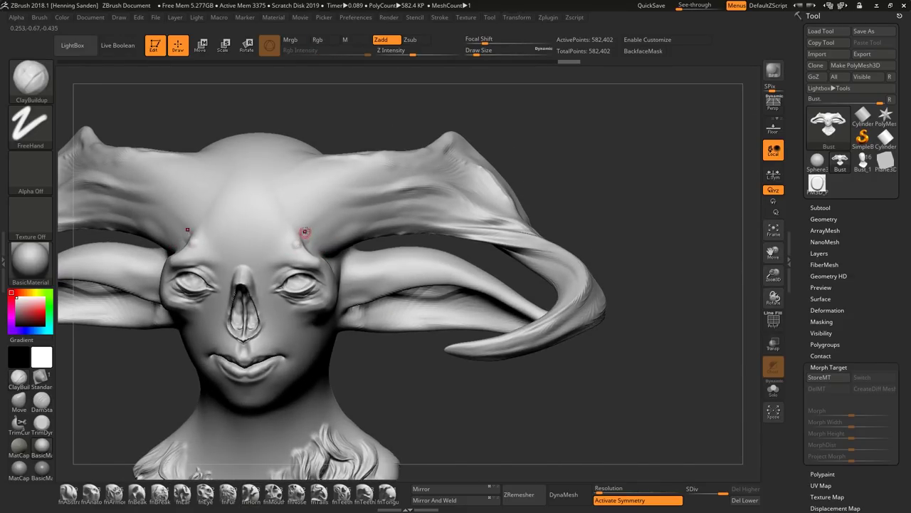
pyautogui.moveTo(306, 229)
pyautogui.mouseDown()
pyautogui.moveTo(287, 224)
pyautogui.moveTo(276, 183)
pyautogui.mouseUp()
# Enlarge the ClayBuildup draw size and sculpt extra volume onto the cheeks and sides of the face.
pyautogui.moveTo(399, 299)
pyautogui.mouseDown(button='right')
pyautogui.moveTo(337, 251)
pyautogui.moveTo(350, 315)
pyautogui.moveTo(396, 326)
pyautogui.moveTo(314, 261)
pyautogui.moveTo(335, 258)
pyautogui.mouseUp(button='right')
pyautogui.press('s')
pyautogui.moveTo(335, 258); pyautogui.dragTo(341, 259)
pyautogui.moveTo(286, 229)
pyautogui.mouseDown()
pyautogui.moveTo(299, 251)
pyautogui.moveTo(337, 270)
pyautogui.moveTo(333, 309)
pyautogui.mouseUp()
pyautogui.moveTo(377, 314); pyautogui.dragTo(335, 306, button='right')
pyautogui.moveTo(342, 305)
pyautogui.mouseDown()
pyautogui.moveTo(329, 326)
pyautogui.moveTo(302, 324)
pyautogui.mouseUp()
pyautogui.moveTo(349, 287)
pyautogui.mouseDown()
pyautogui.moveTo(308, 248)
pyautogui.moveTo(337, 282)
pyautogui.mouseUp()
pyautogui.keyDown('ctrl'); pyautogui.moveTo(400, 342); pyautogui.dragTo(399, 314, button='right'); pyautogui.keyUp('ctrl')
pyautogui.keyDown('shift'); pyautogui.moveTo(399, 313); pyautogui.dragTo(434, 324, button='right'); pyautogui.keyUp('shift')
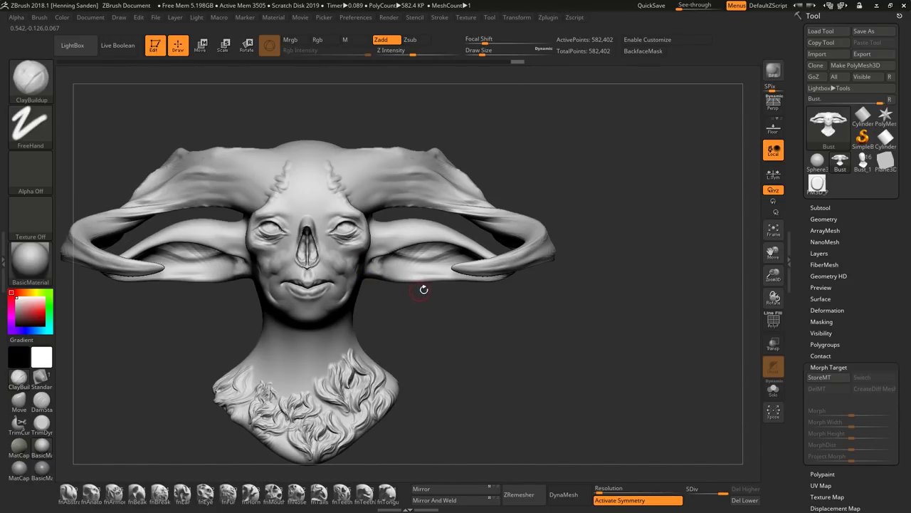
pyautogui.moveTo(425, 289); pyautogui.dragTo(405, 291)
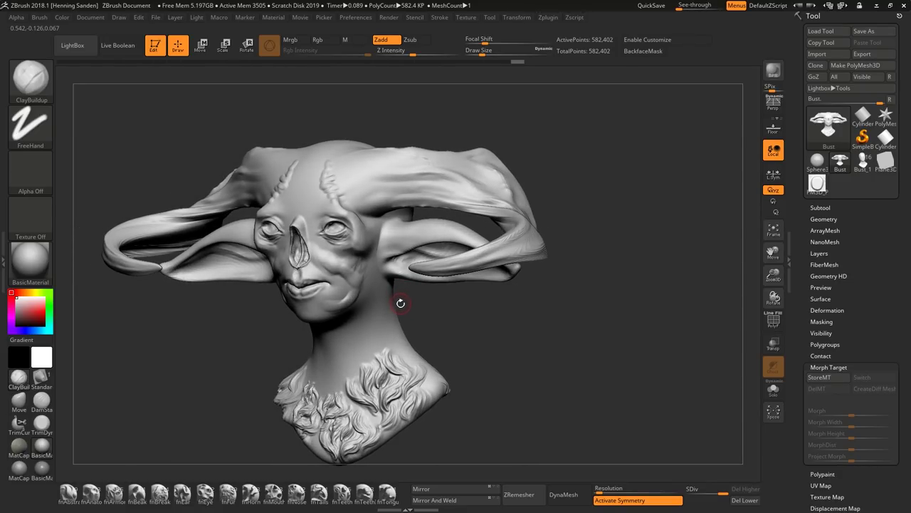
pyautogui.keyDown('shift'); pyautogui.moveTo(402, 304); pyautogui.dragTo(406, 311); pyautogui.keyUp('shift')
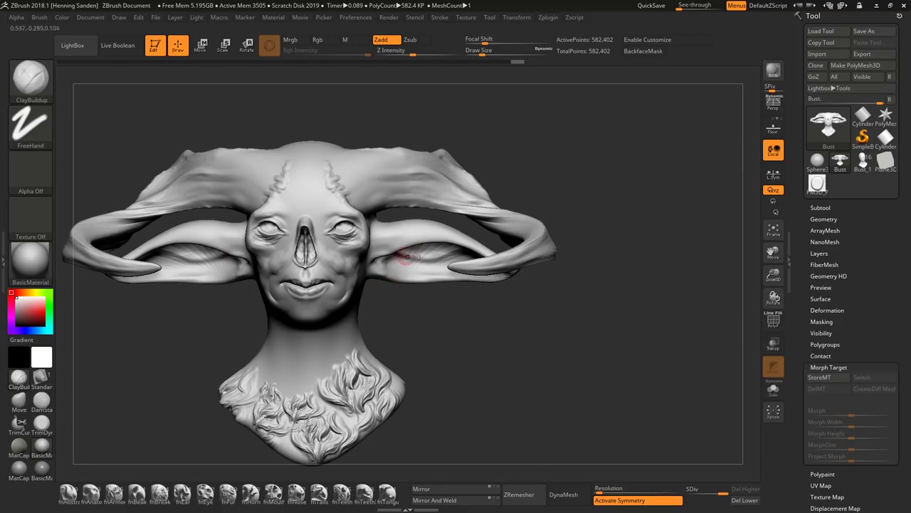
pyautogui.moveTo(422, 261); pyautogui.dragTo(414, 264, button='right')
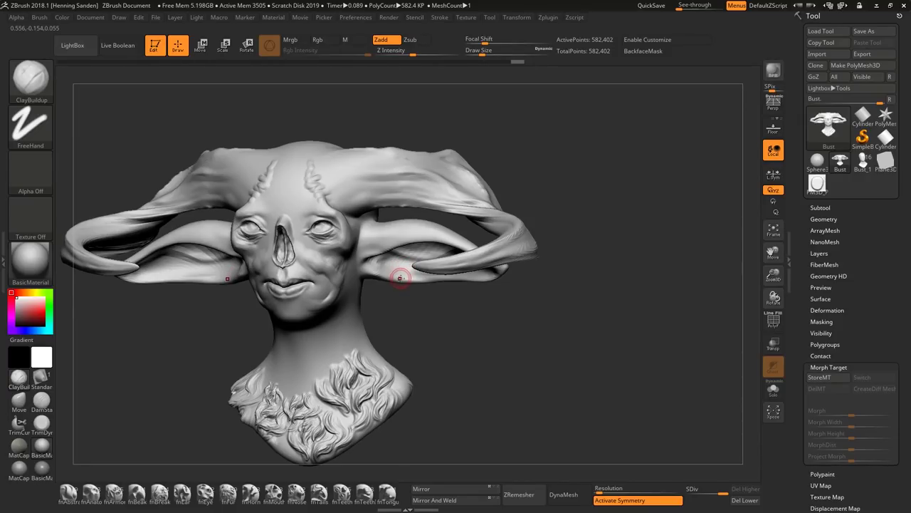